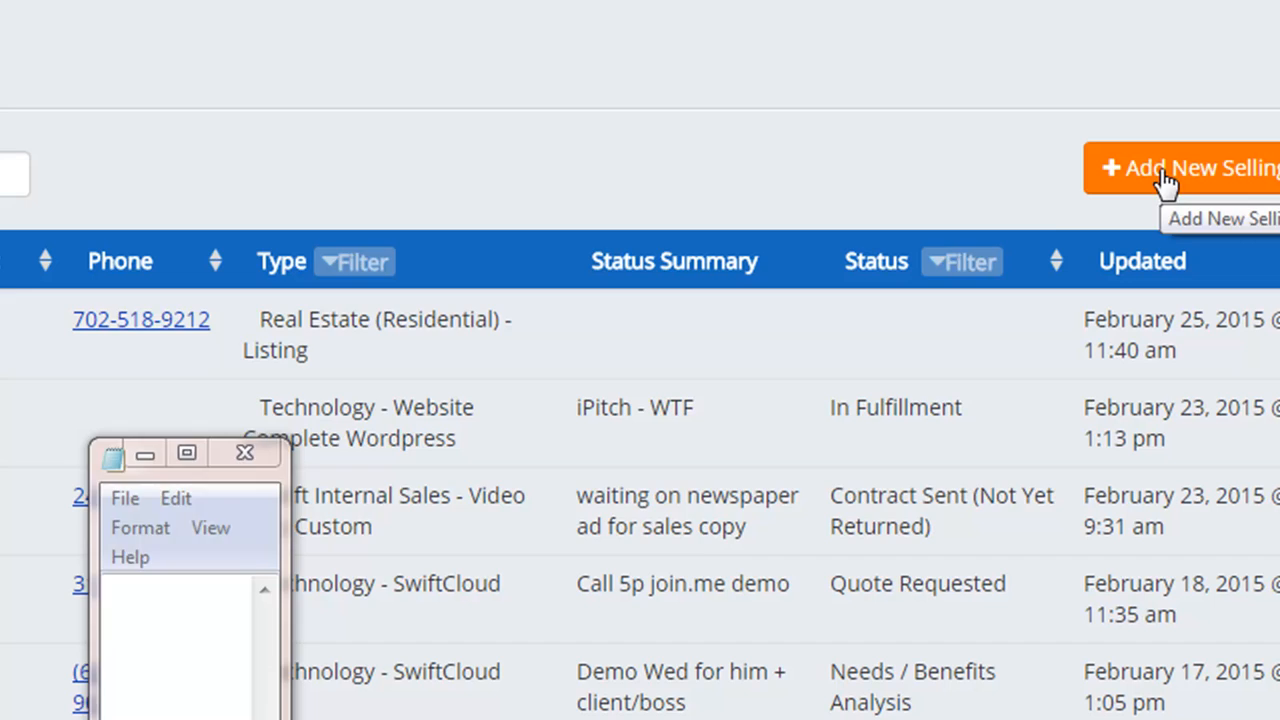
- Start a new selling opportunity for a person and pick an existing contact found by name
left_click(1165, 183)
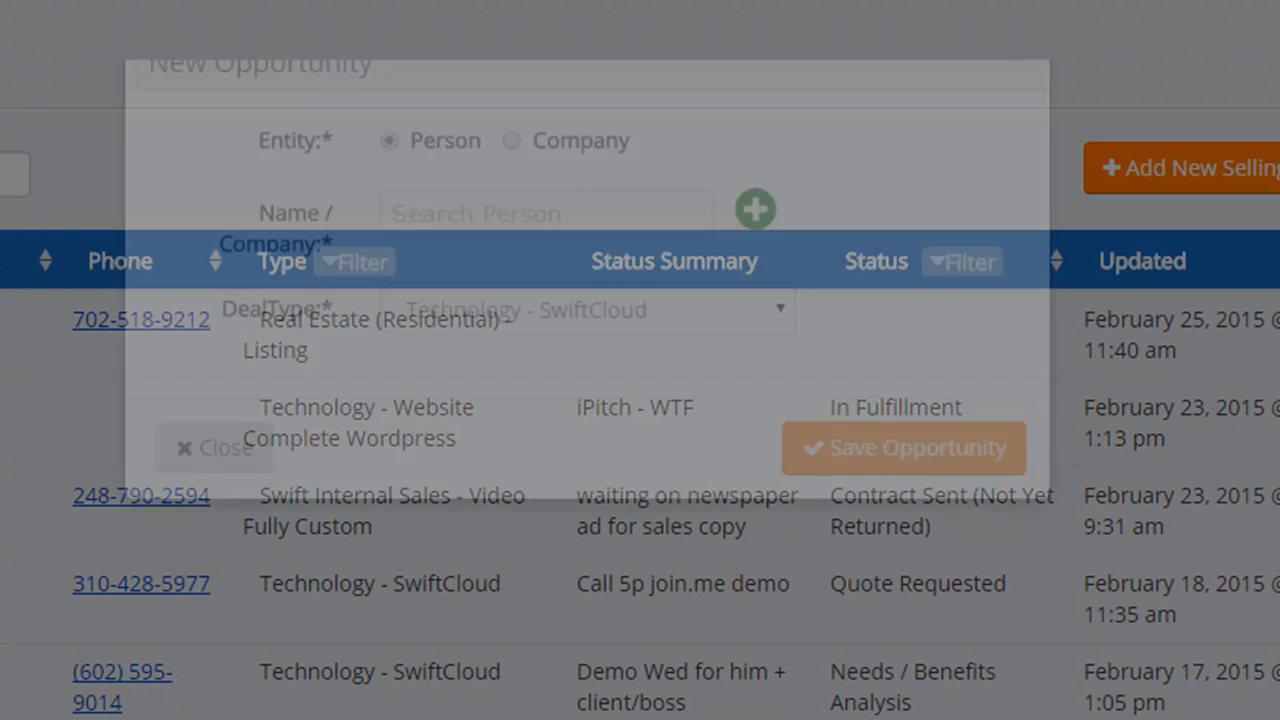
left_click(511, 220)
left_click(390, 220)
left_click(508, 294)
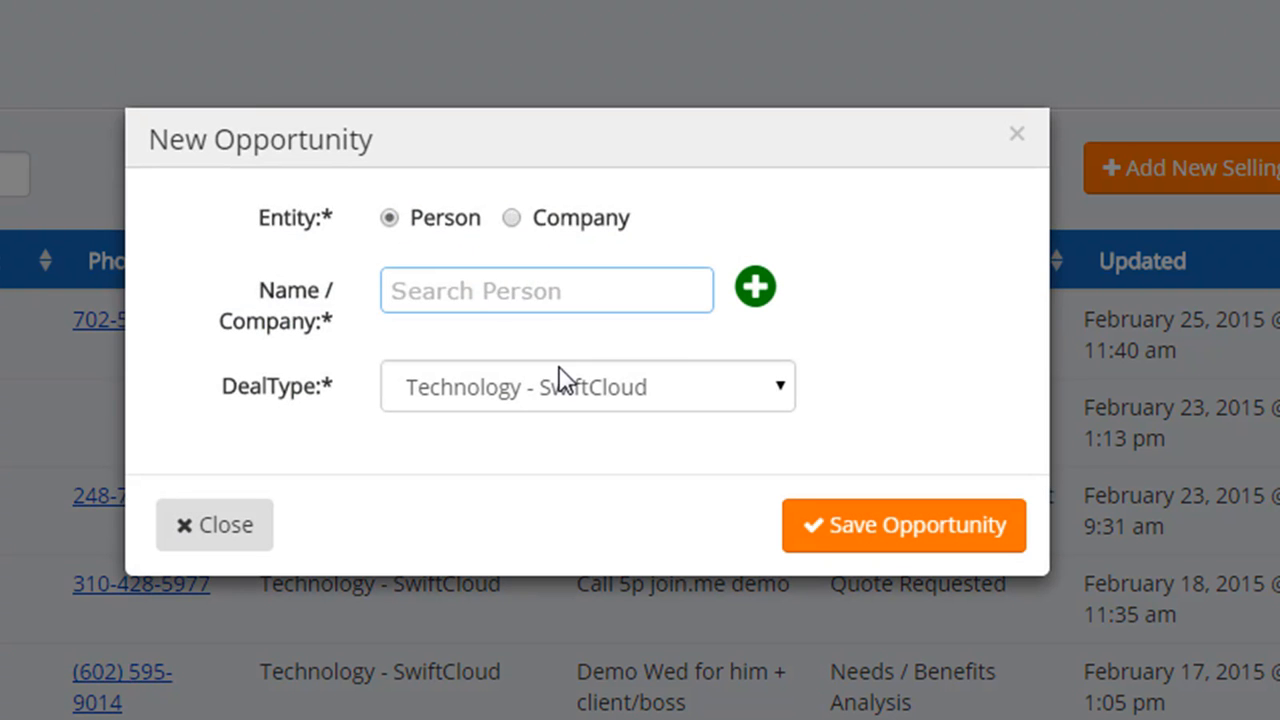
type("roger")
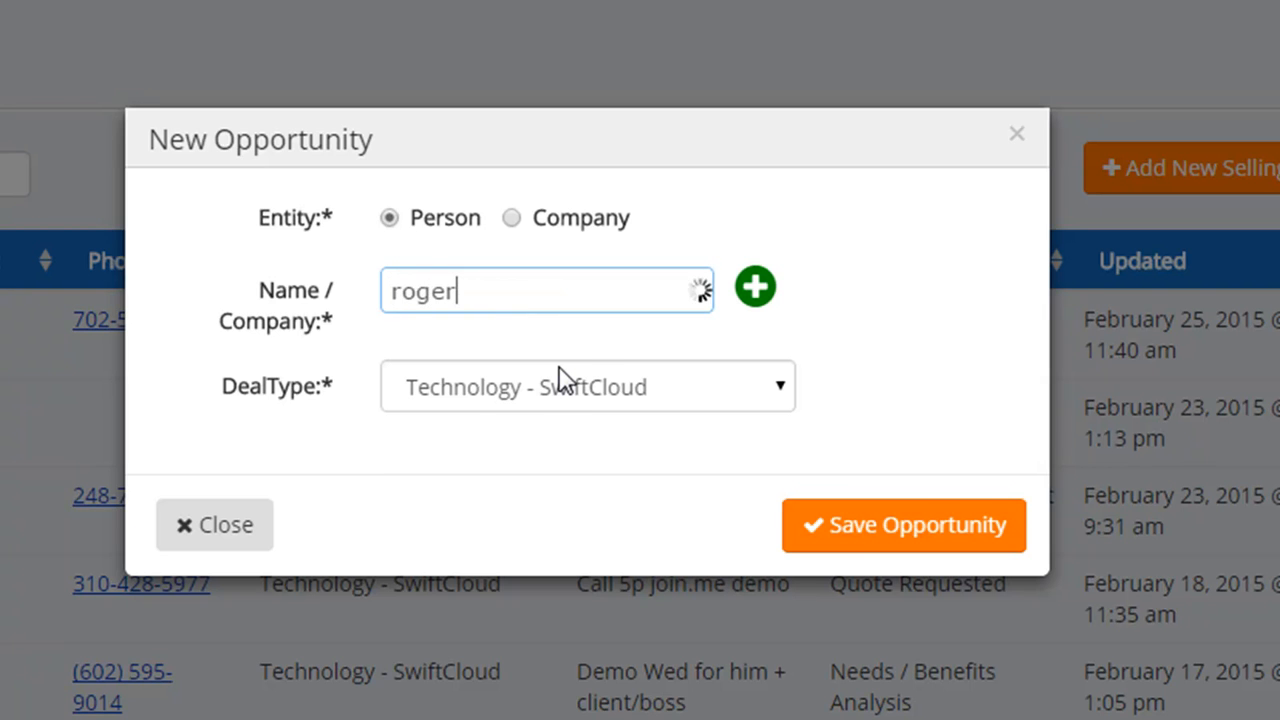
type(" v")
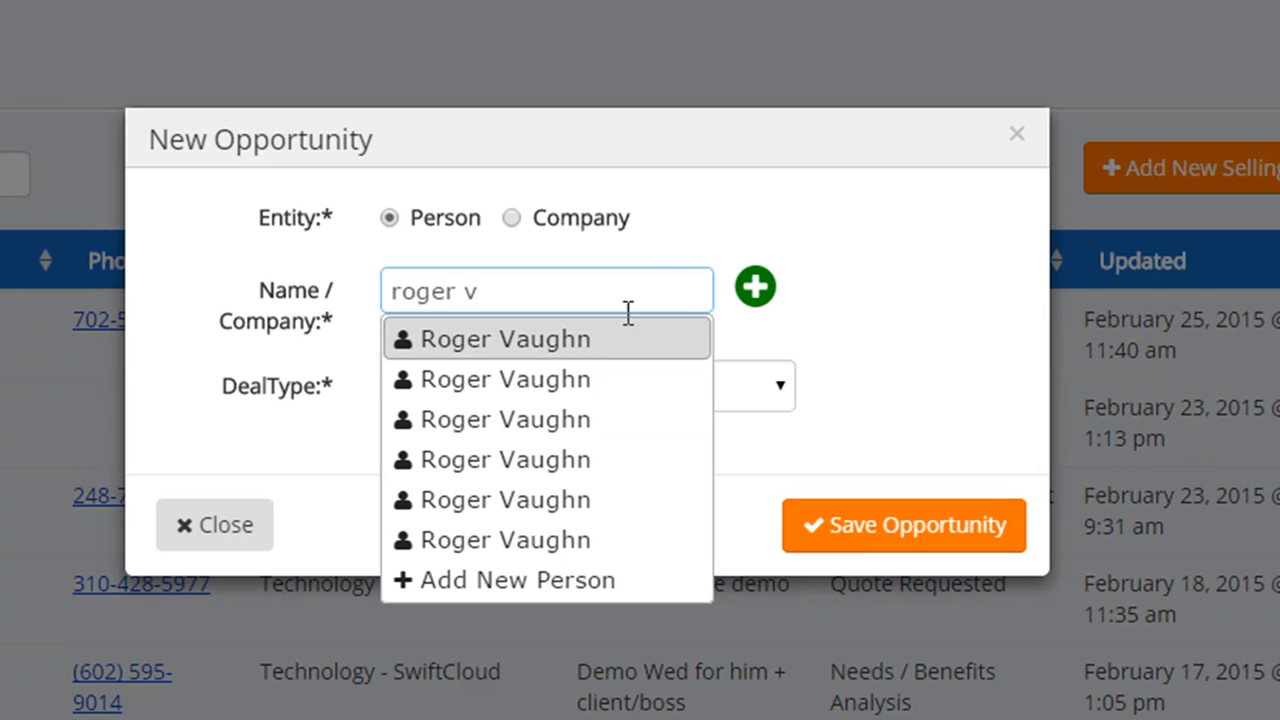
left_click(607, 499)
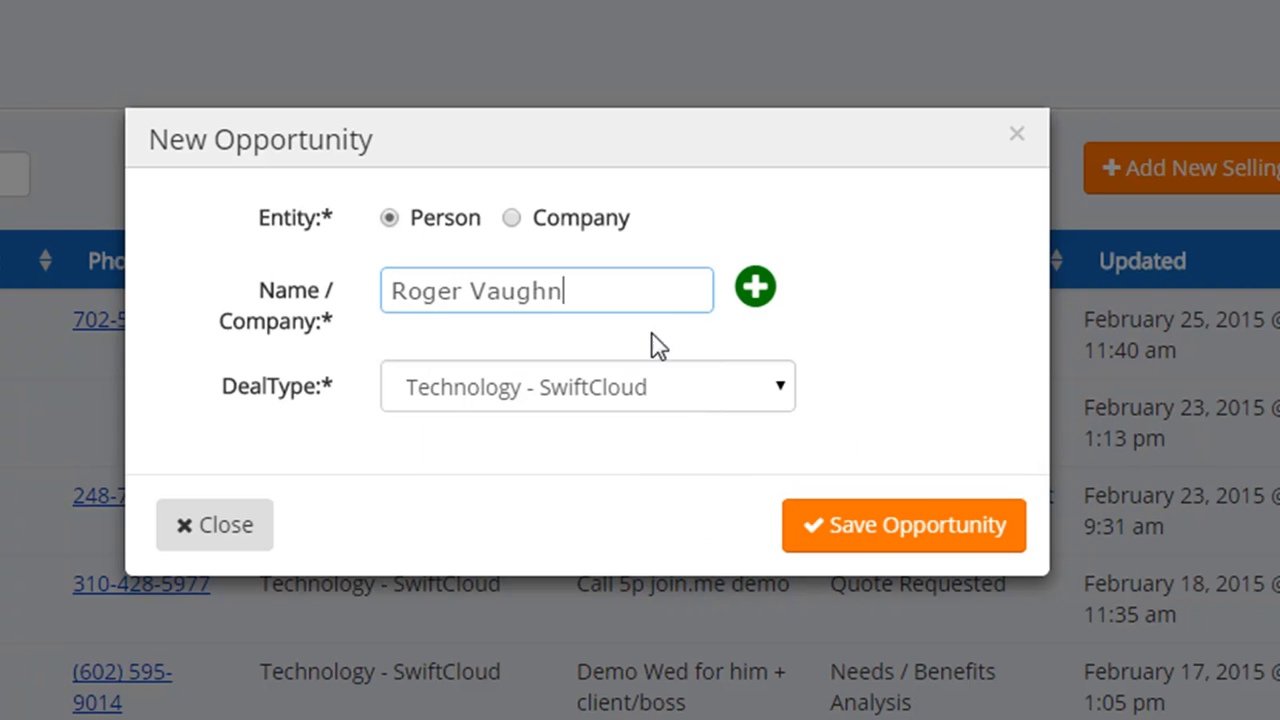
- Switch to adding a brand-new contact and go through its name, number and e-mail fields
left_click(756, 289)
left_click(483, 290)
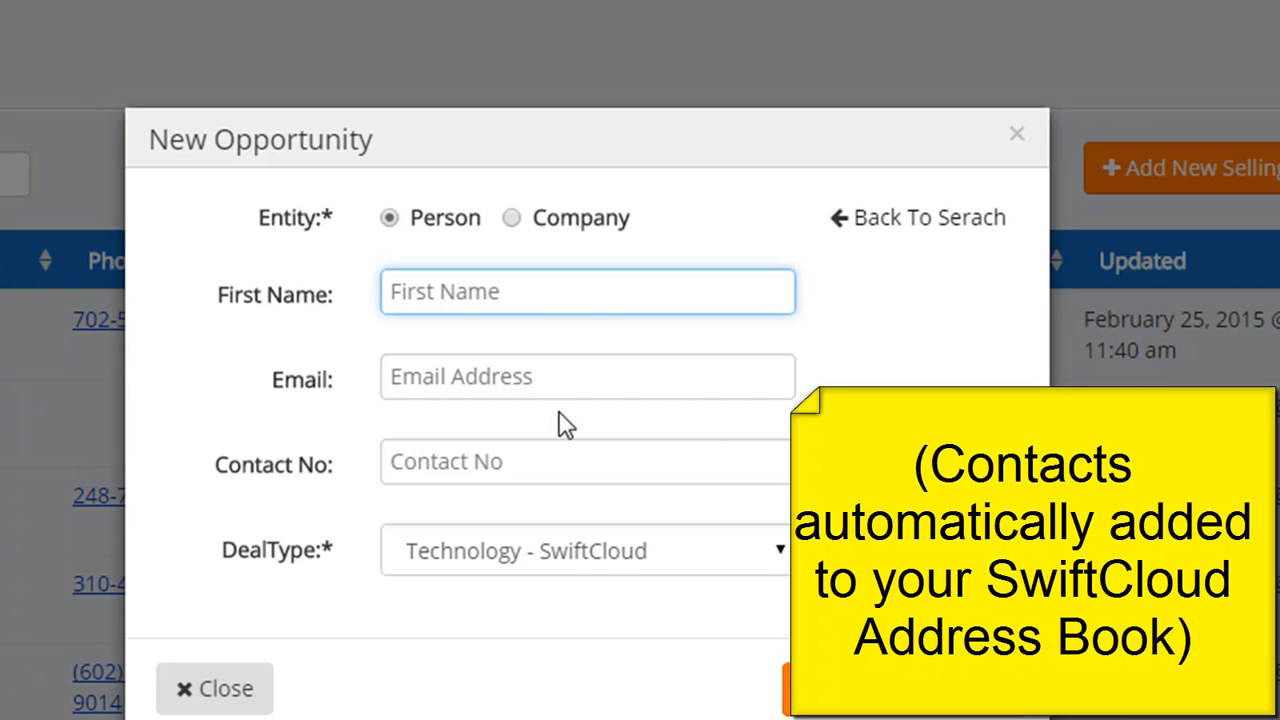
left_click(486, 463)
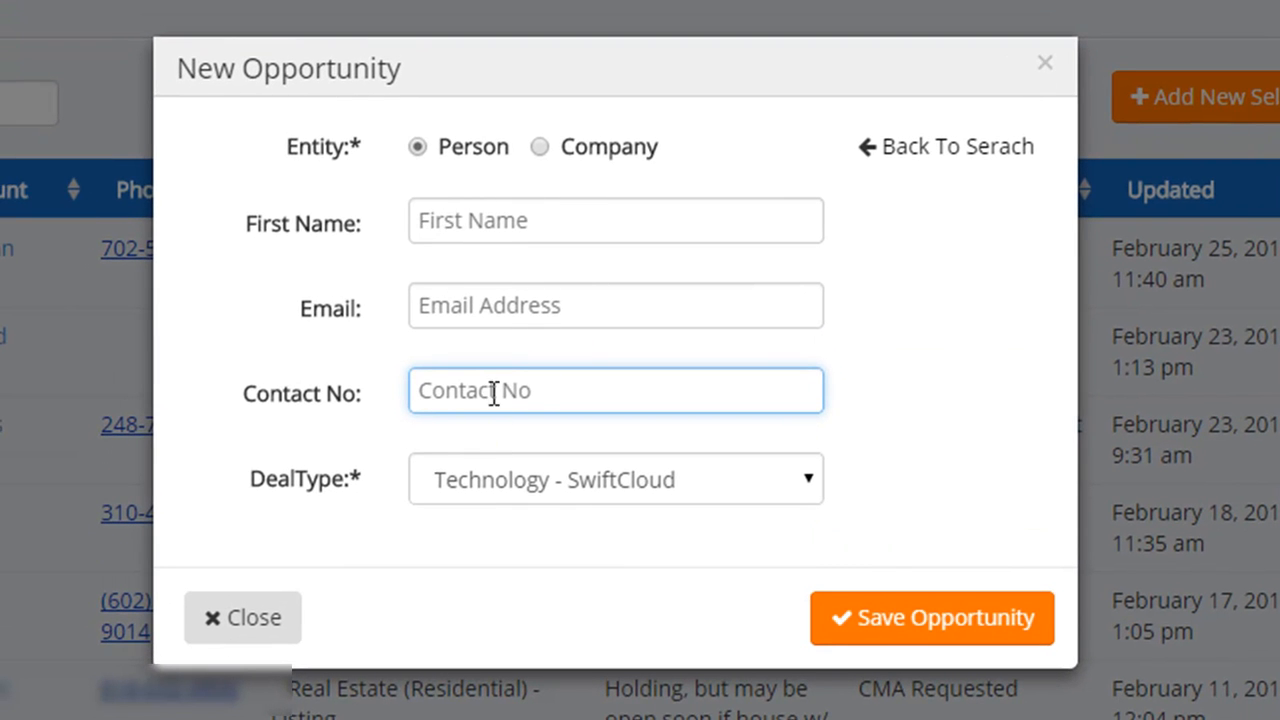
left_click_drag(388, 403, 240, 417)
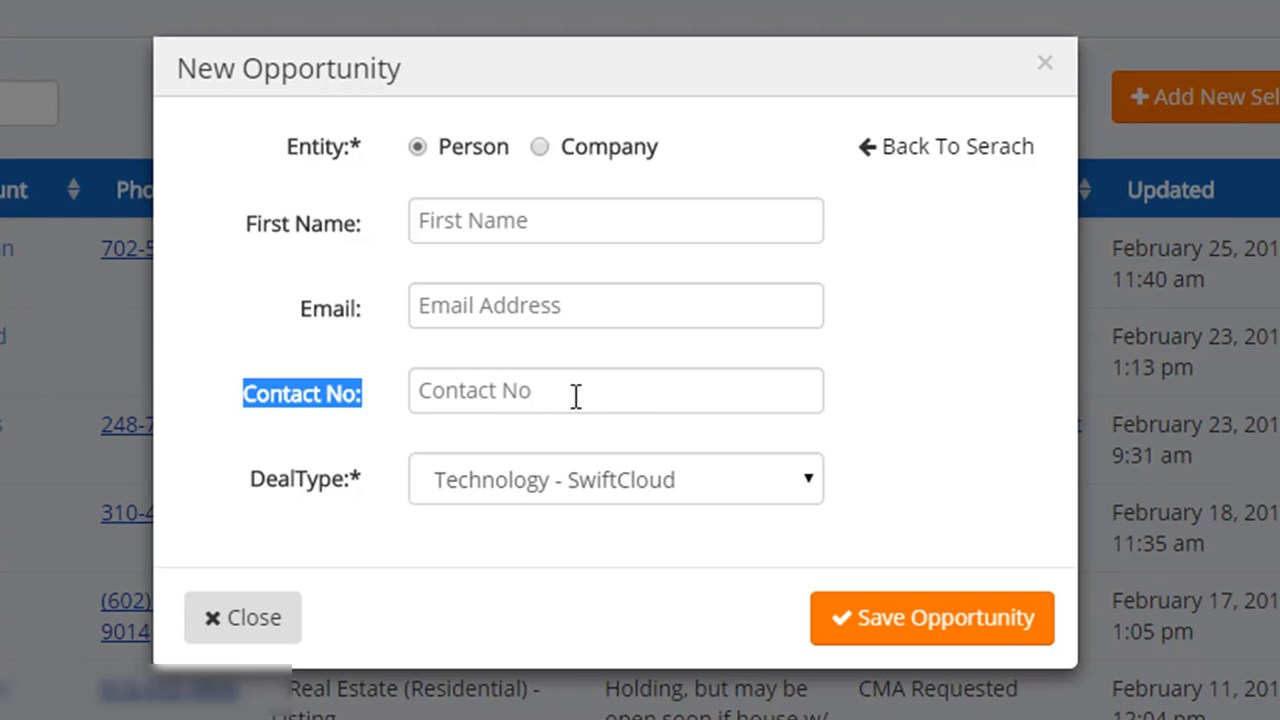
left_click(491, 310)
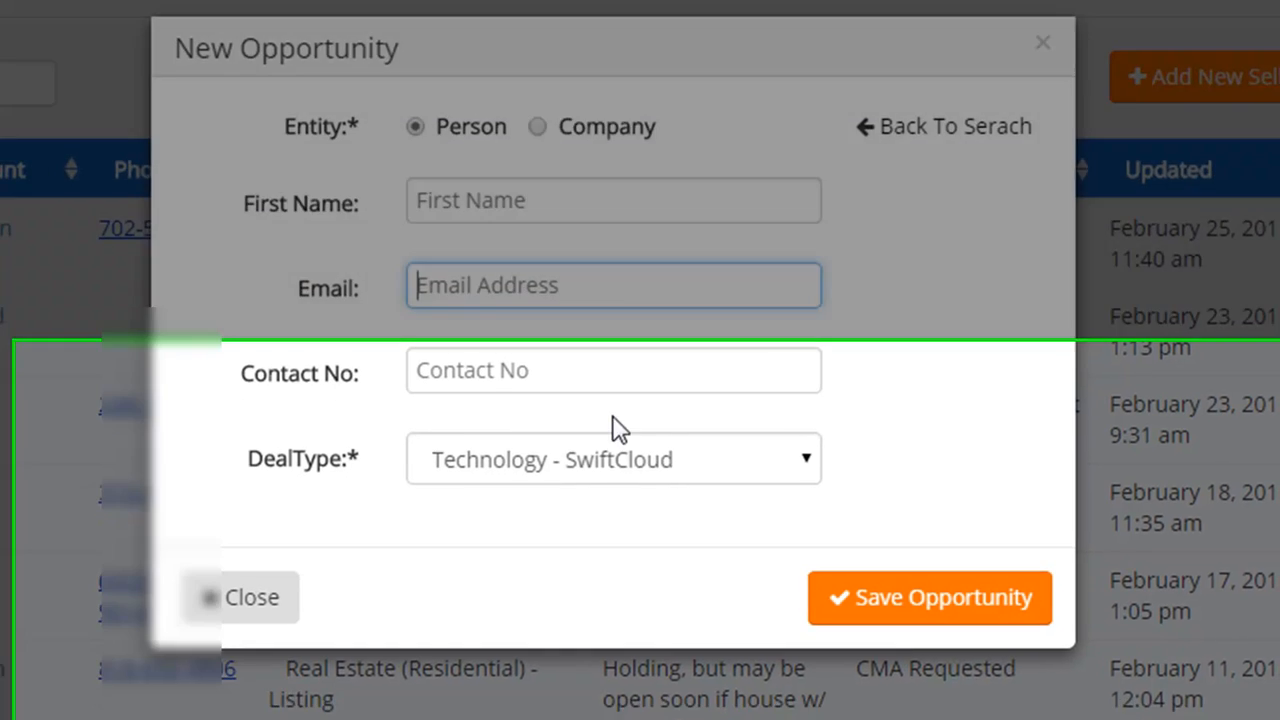
- Review the deal types, discard the new opportunity form, and view the record's status choices
left_click(571, 468)
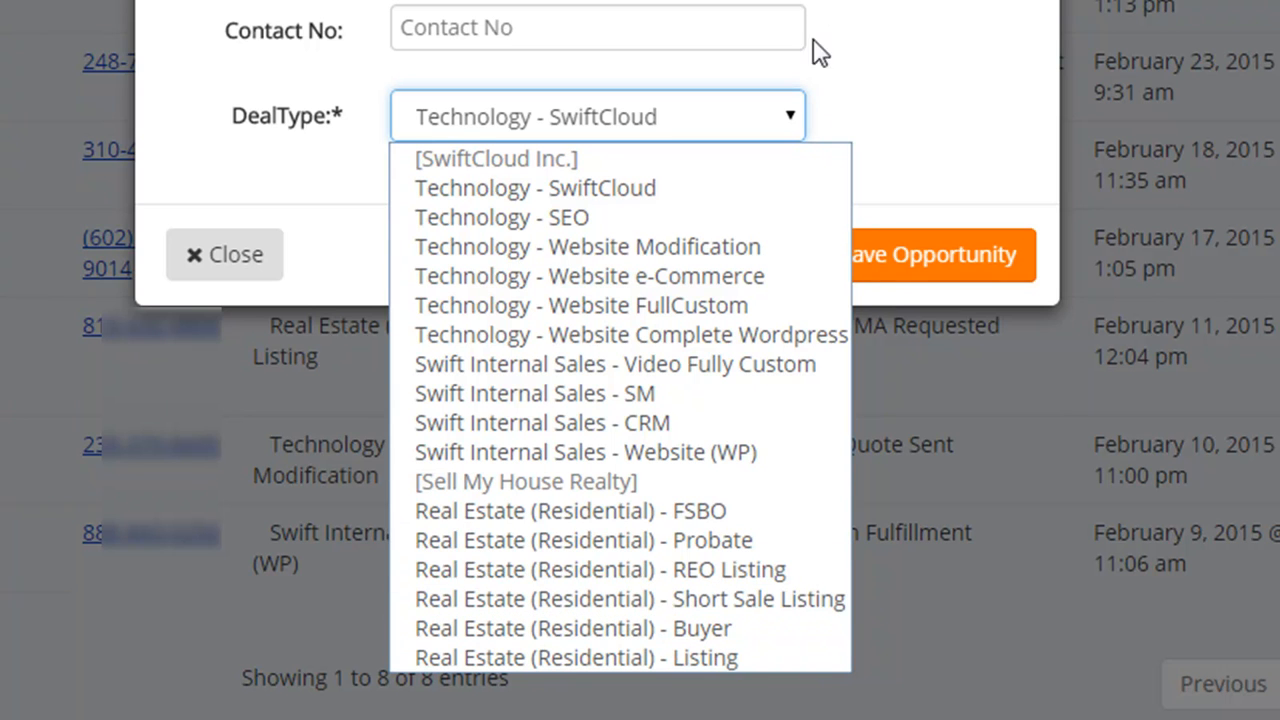
key("Escape")
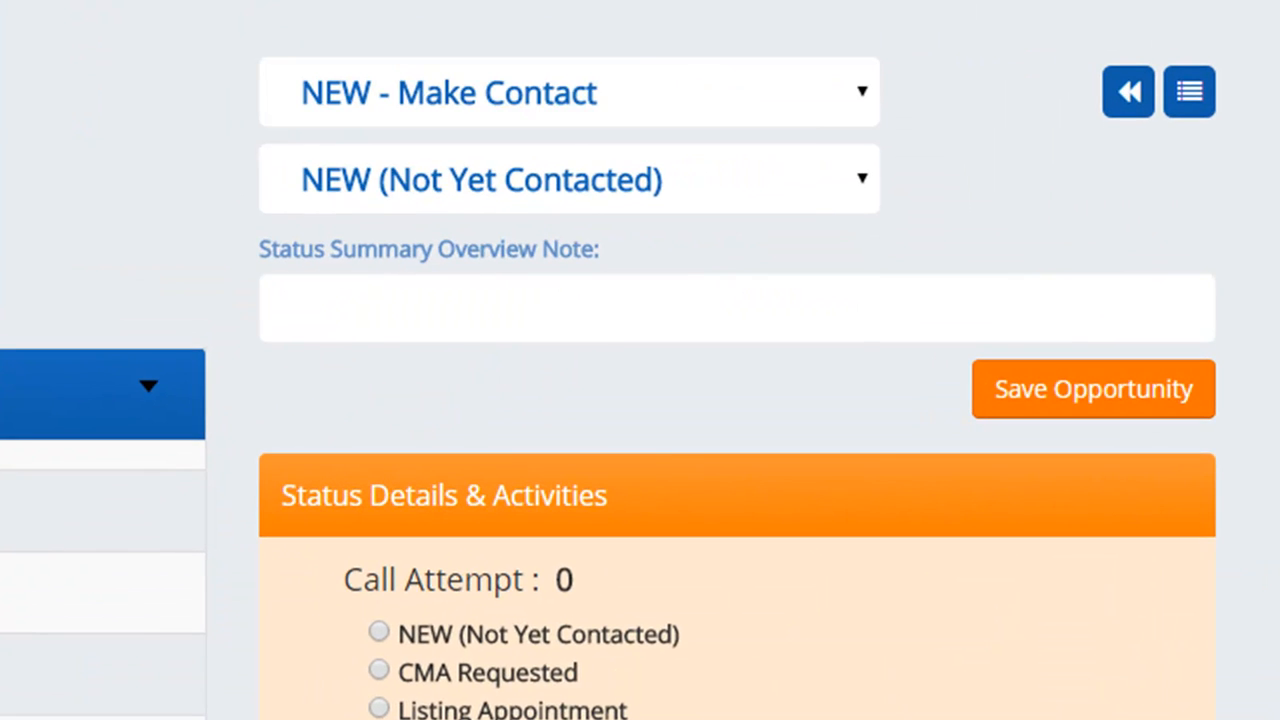
left_click(605, 76)
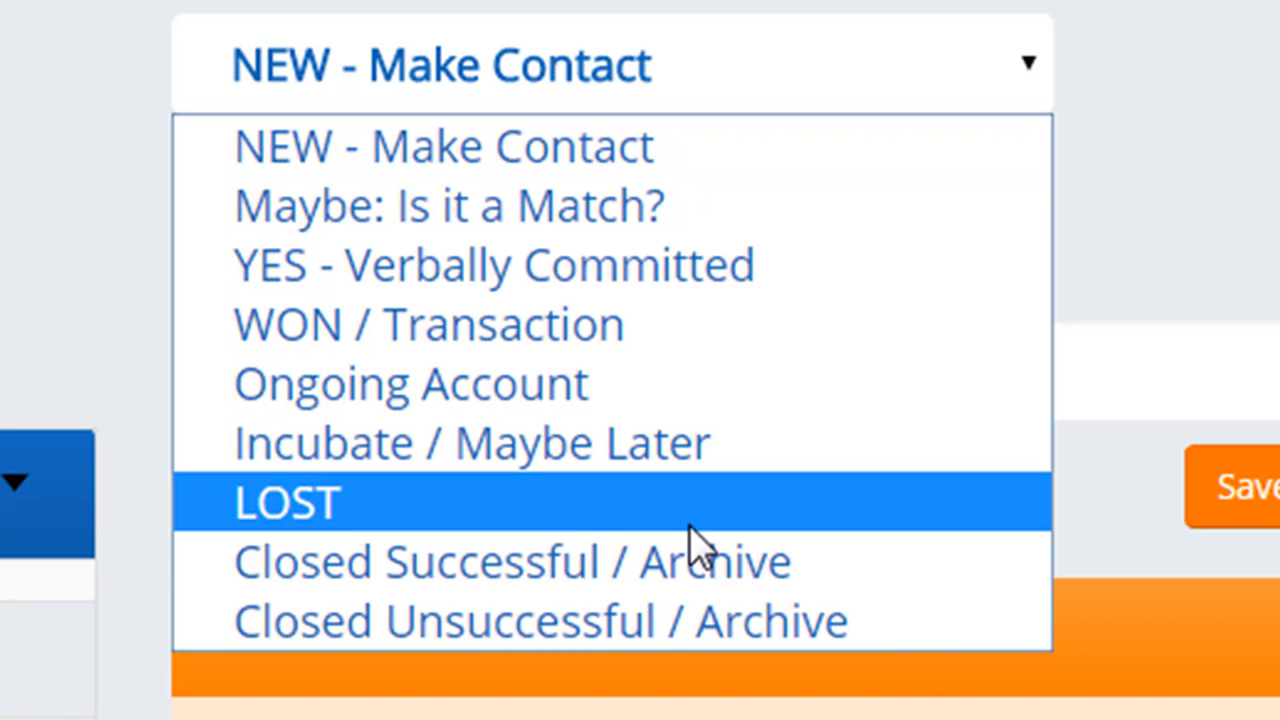
- Set status to LOST to review lost reasons, then restore NEW - Make Contact and view call statuses
left_click(709, 514)
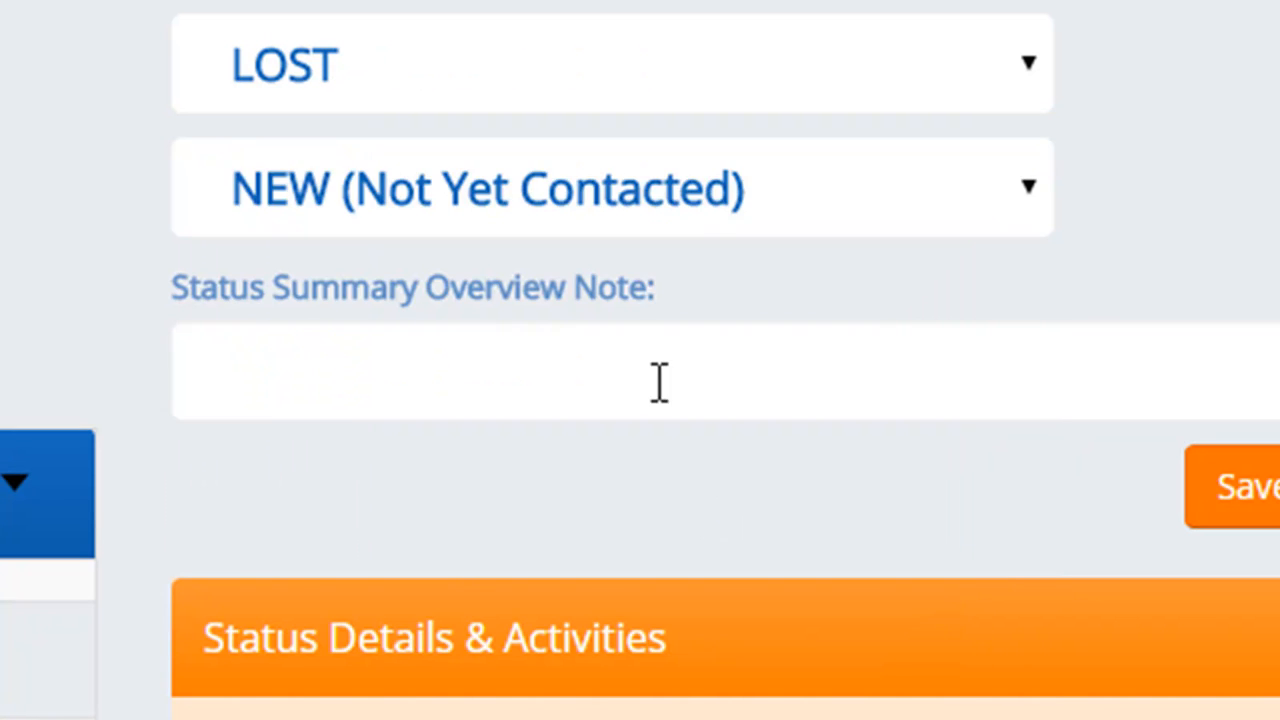
left_click(686, 220)
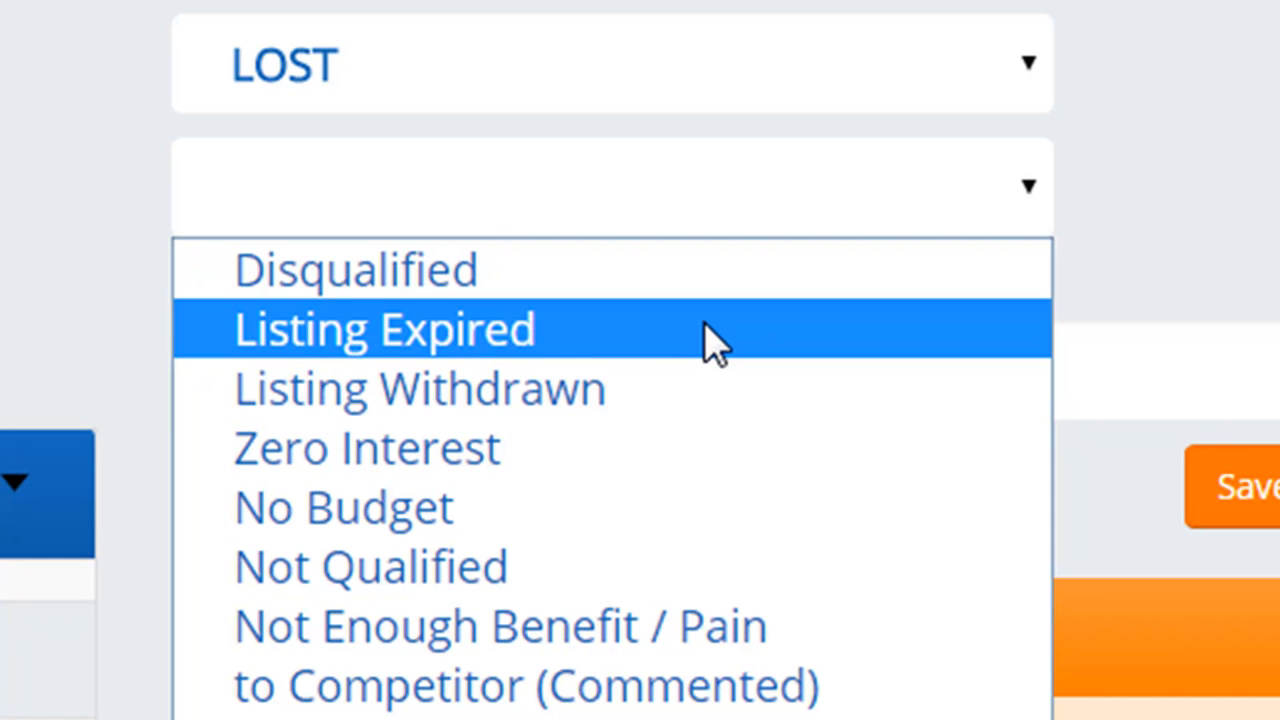
left_click(593, 57)
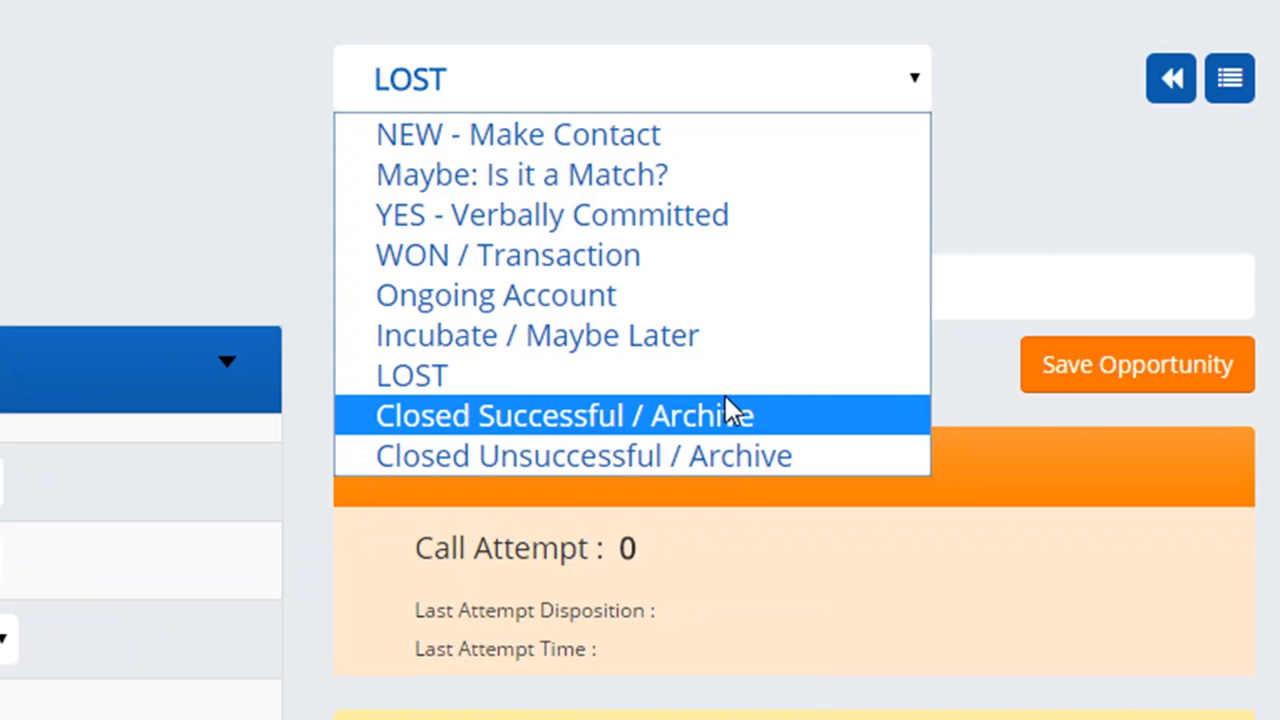
left_click(1033, 160)
left_click(762, 80)
left_click(658, 140)
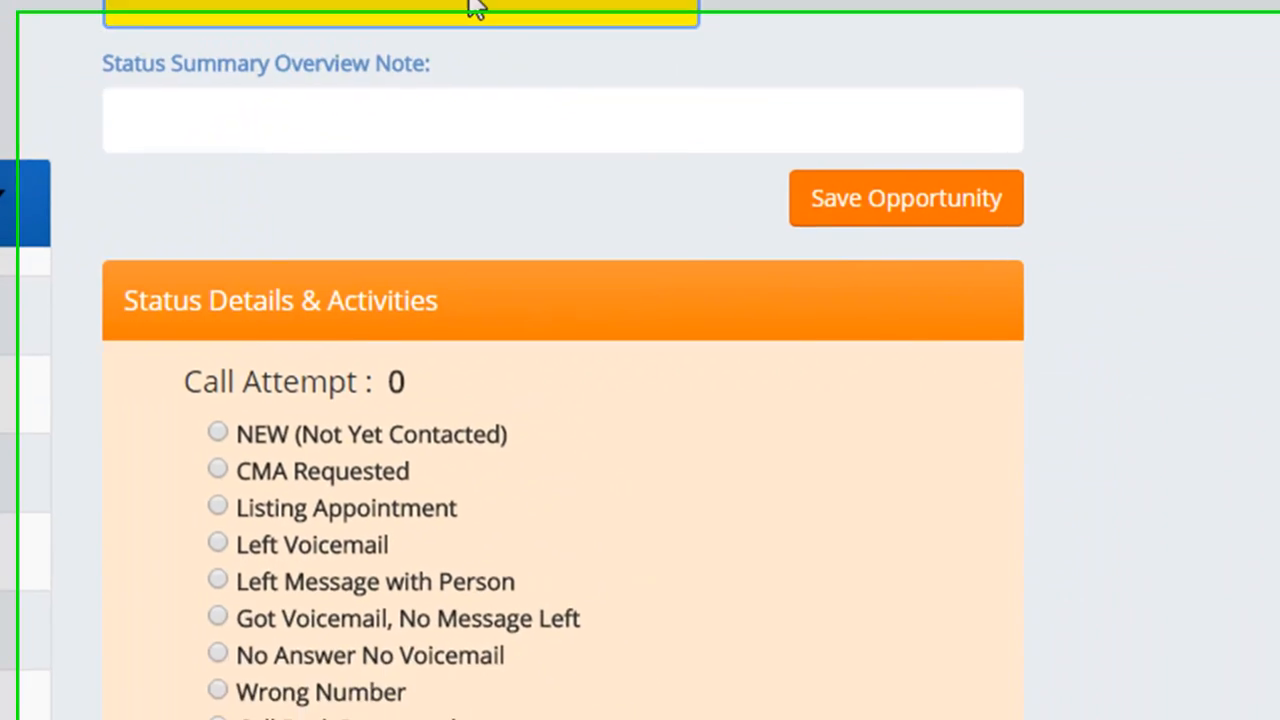
left_click(766, 168)
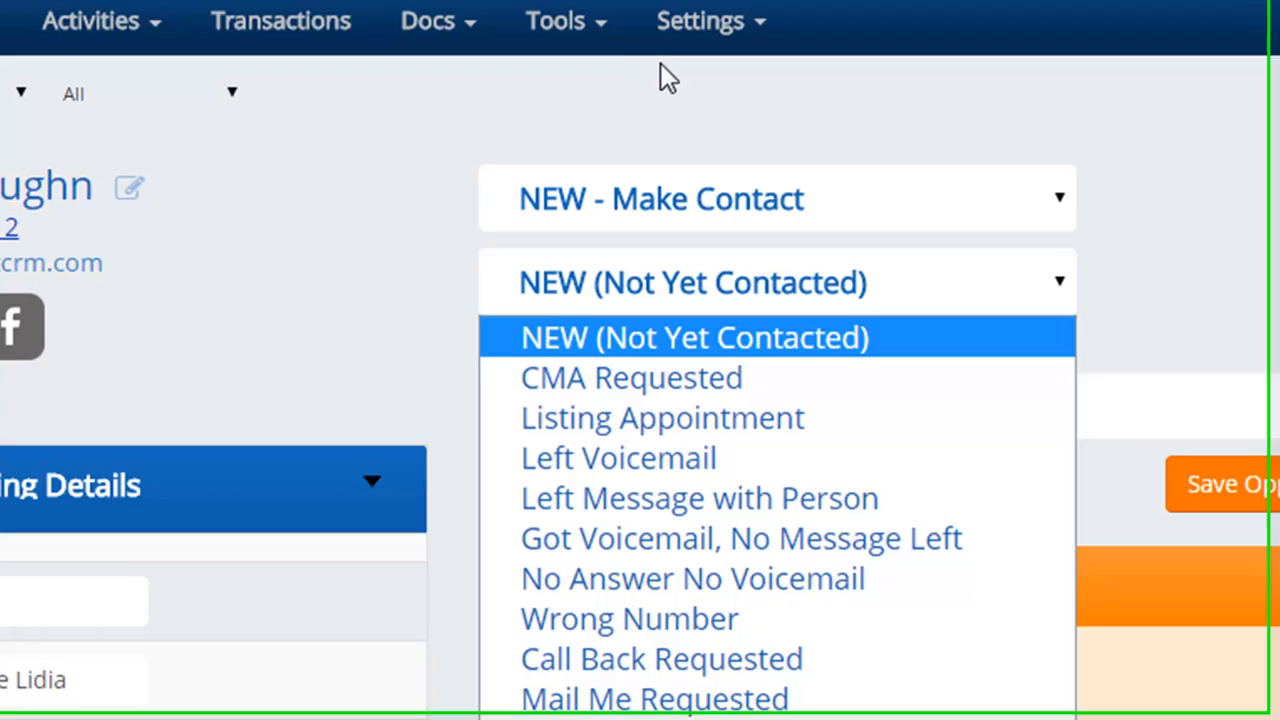
- Open the automation settings in a new tab and title the event 'Did you get the contract'
mouse_move(725, 40)
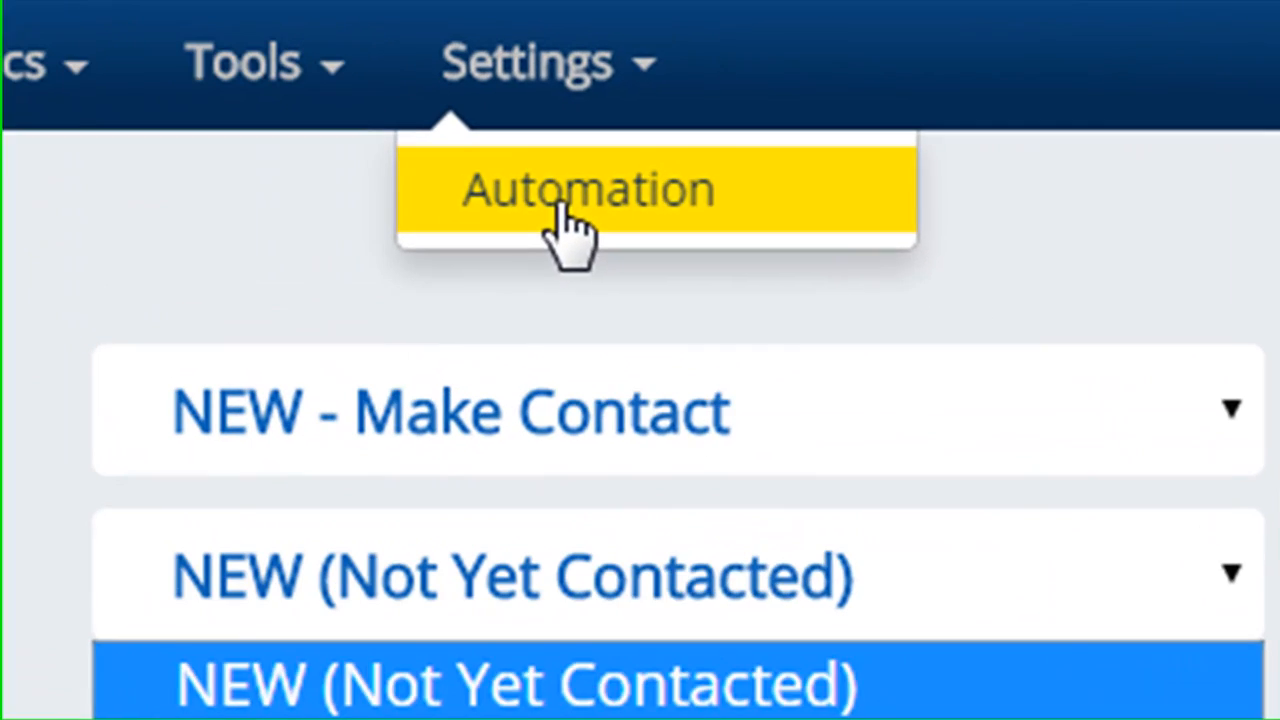
right_click(737, 102)
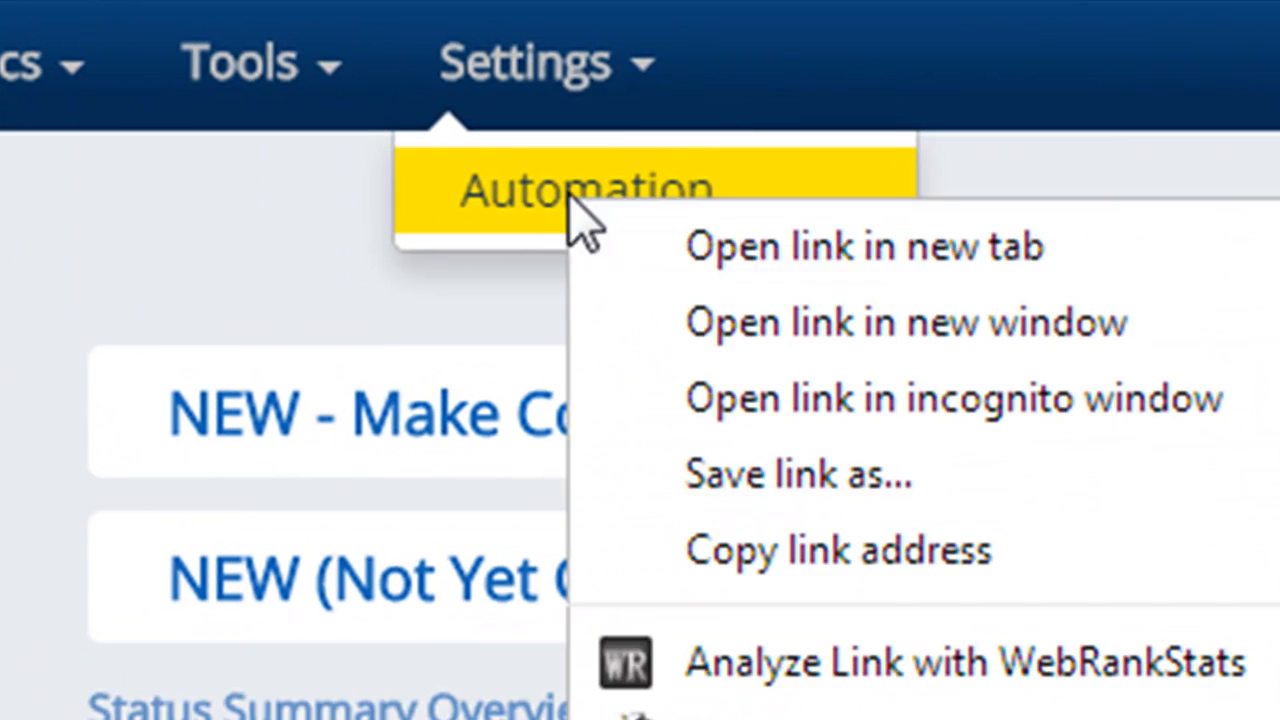
left_click(640, 262)
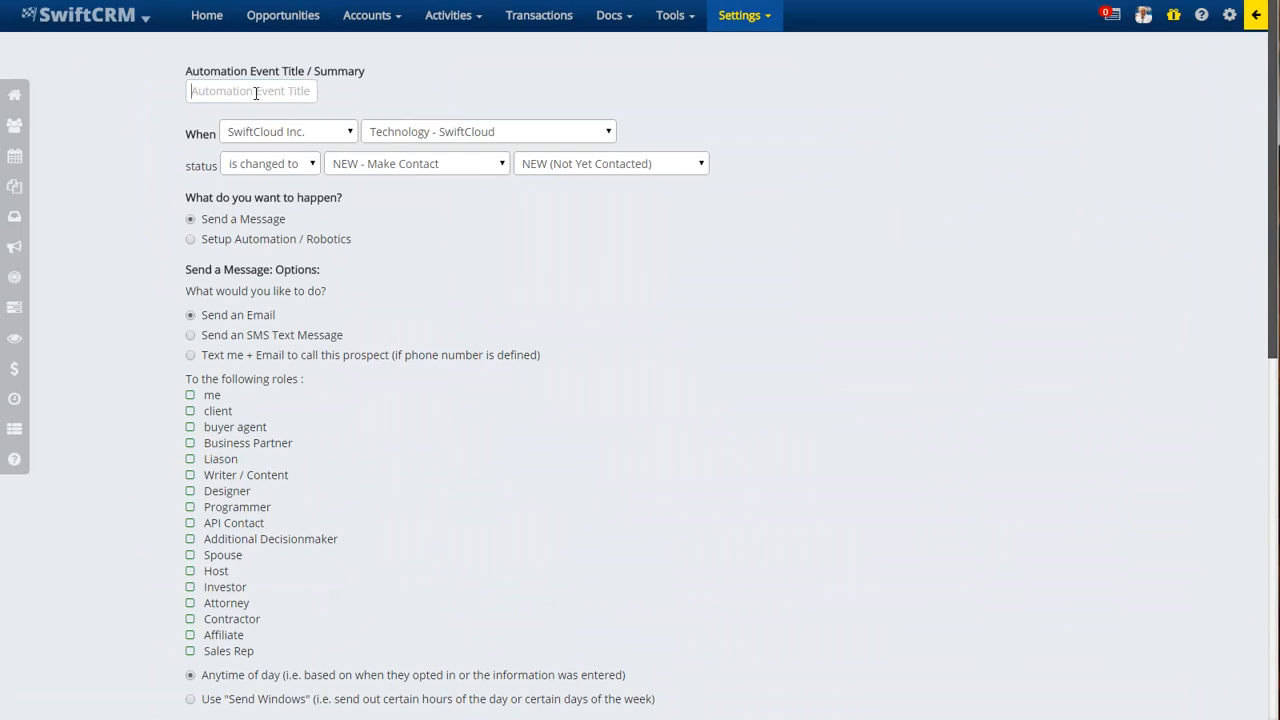
left_click(254, 92)
type("Did you get the contract")
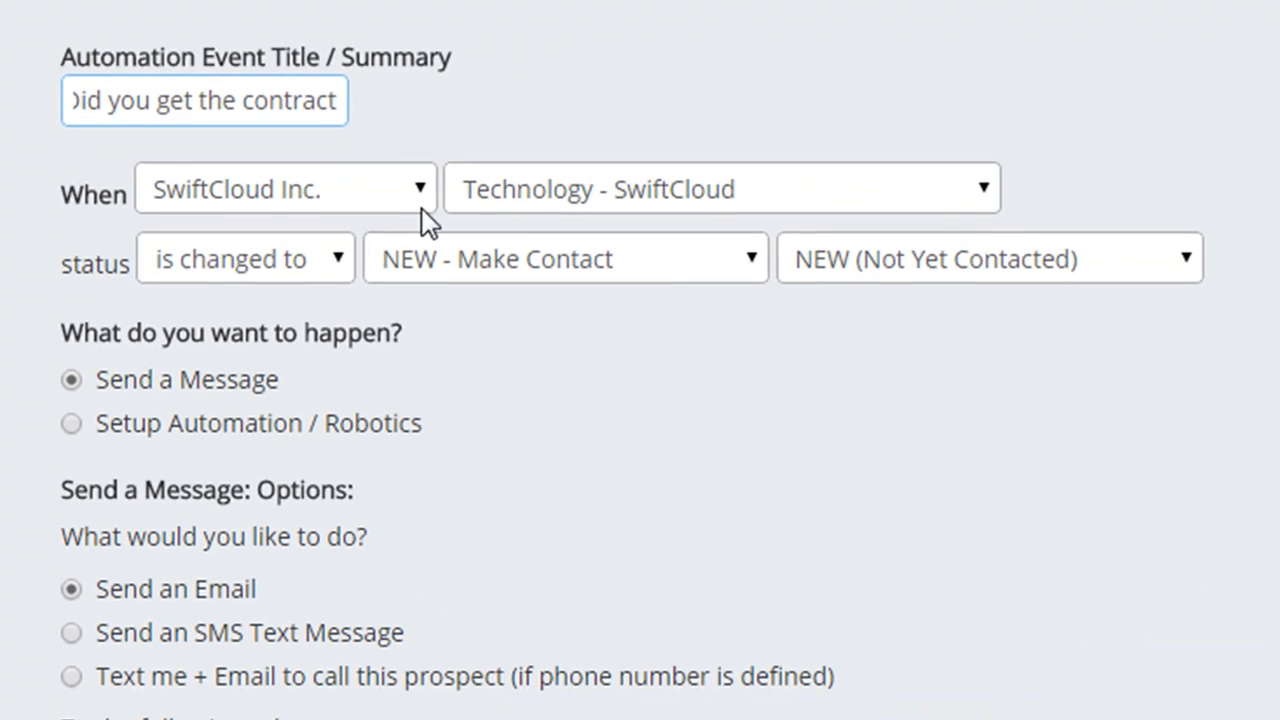
- Set the trigger company to Sell My House Realty and deal type Real Estate (Residential) - Listing
left_click(362, 199)
left_click(331, 263)
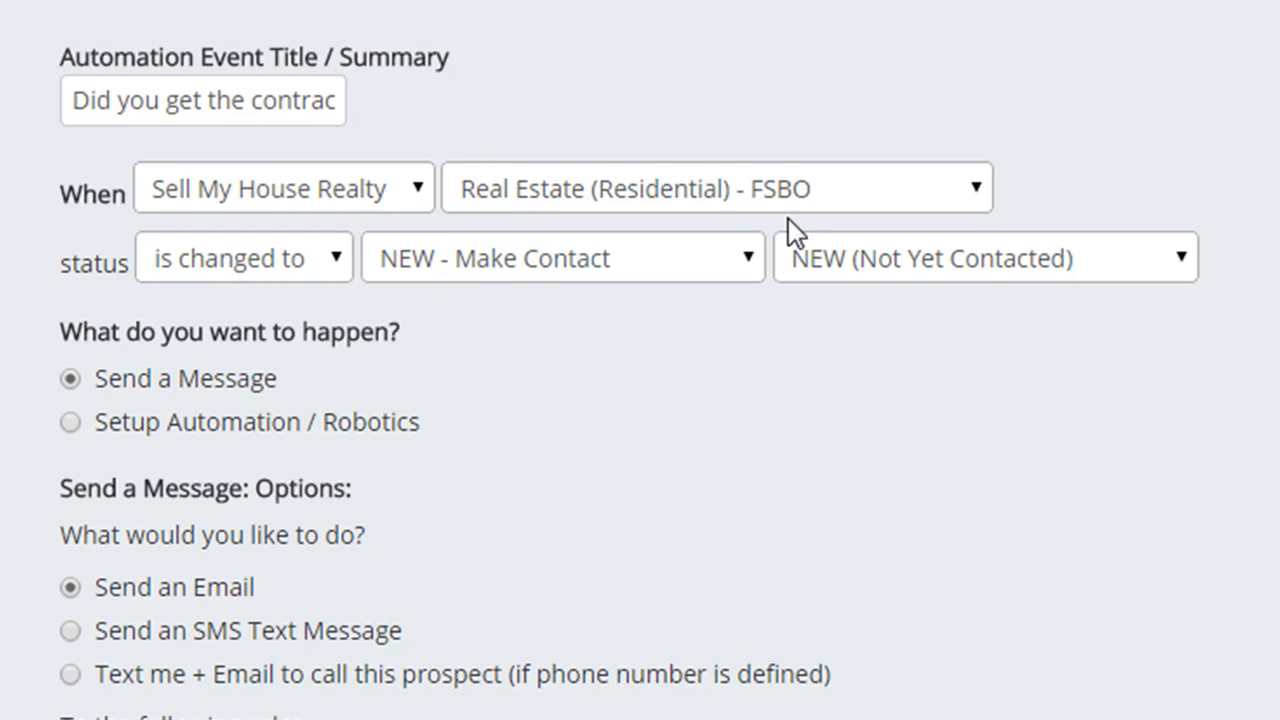
left_click(750, 172)
left_click(766, 396)
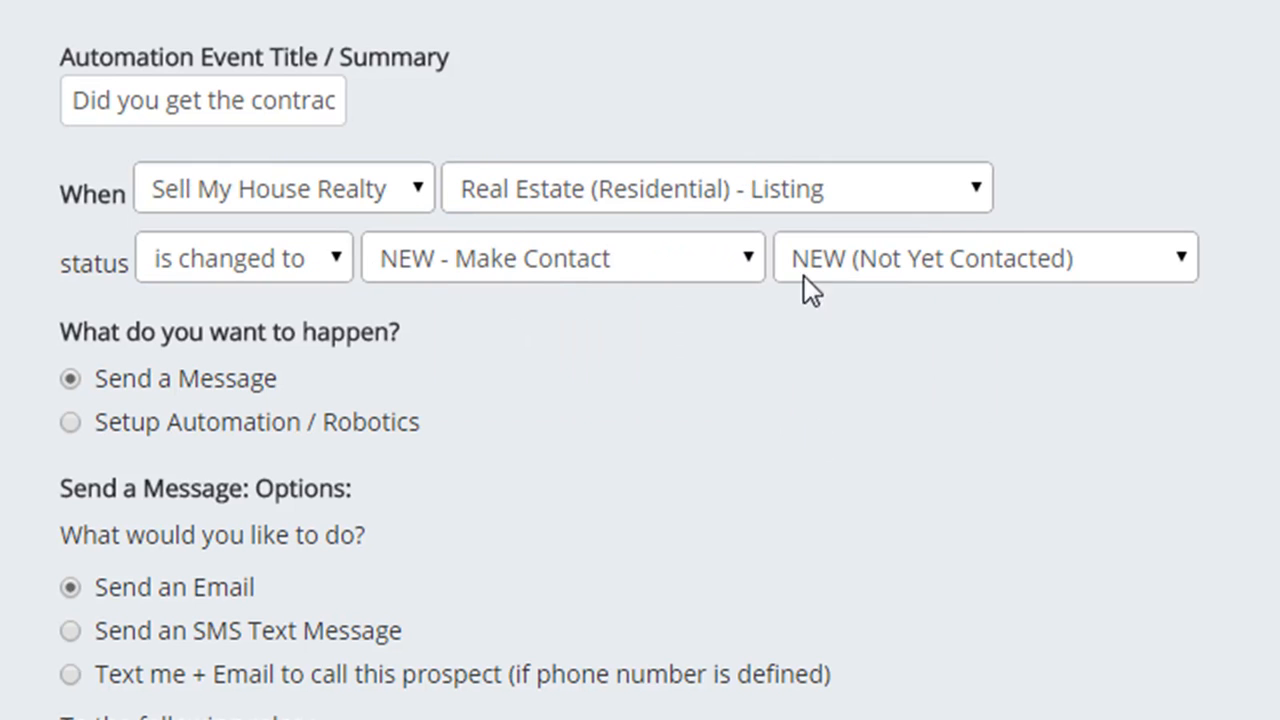
left_click(609, 192)
left_click(566, 194)
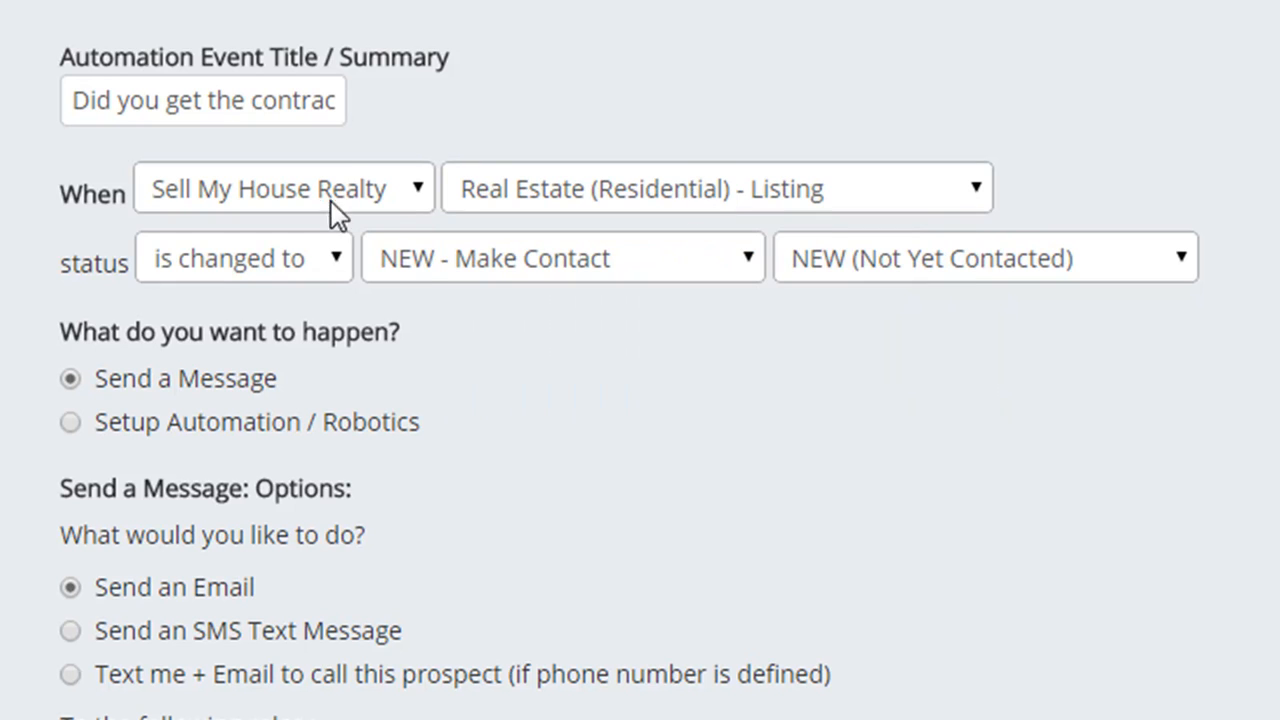
left_click(352, 185)
left_click(304, 236)
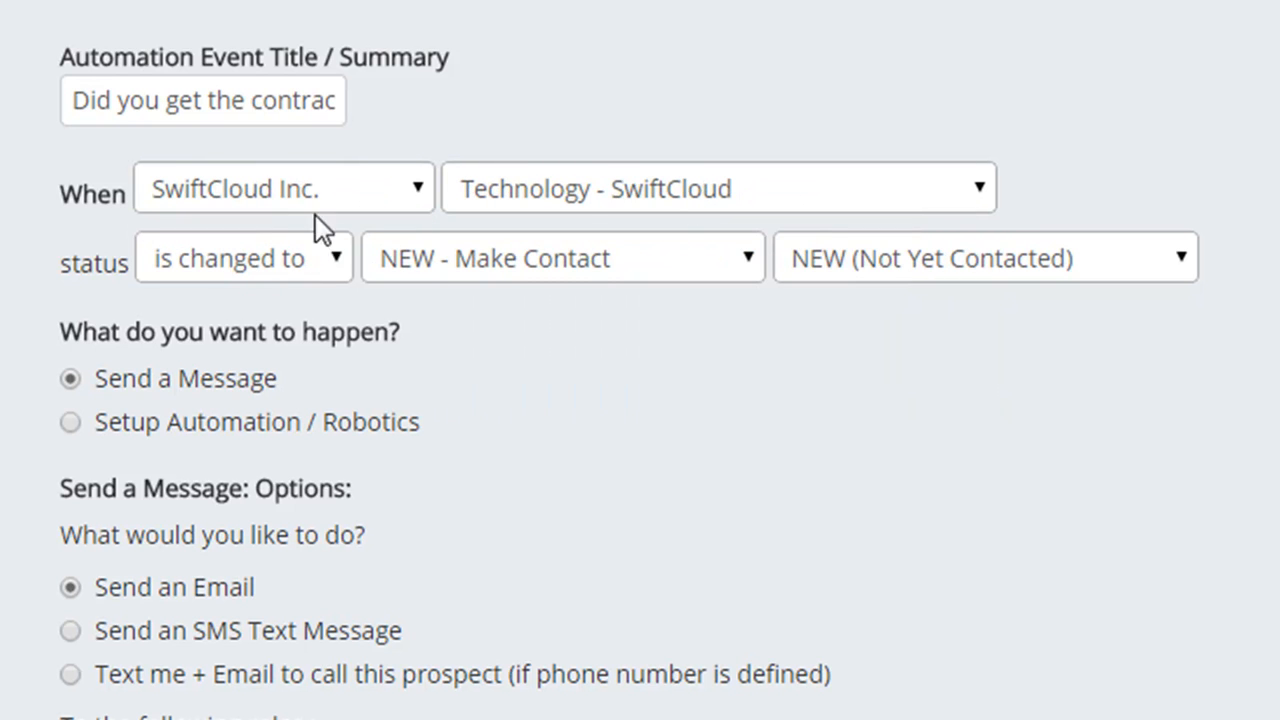
left_click(620, 190)
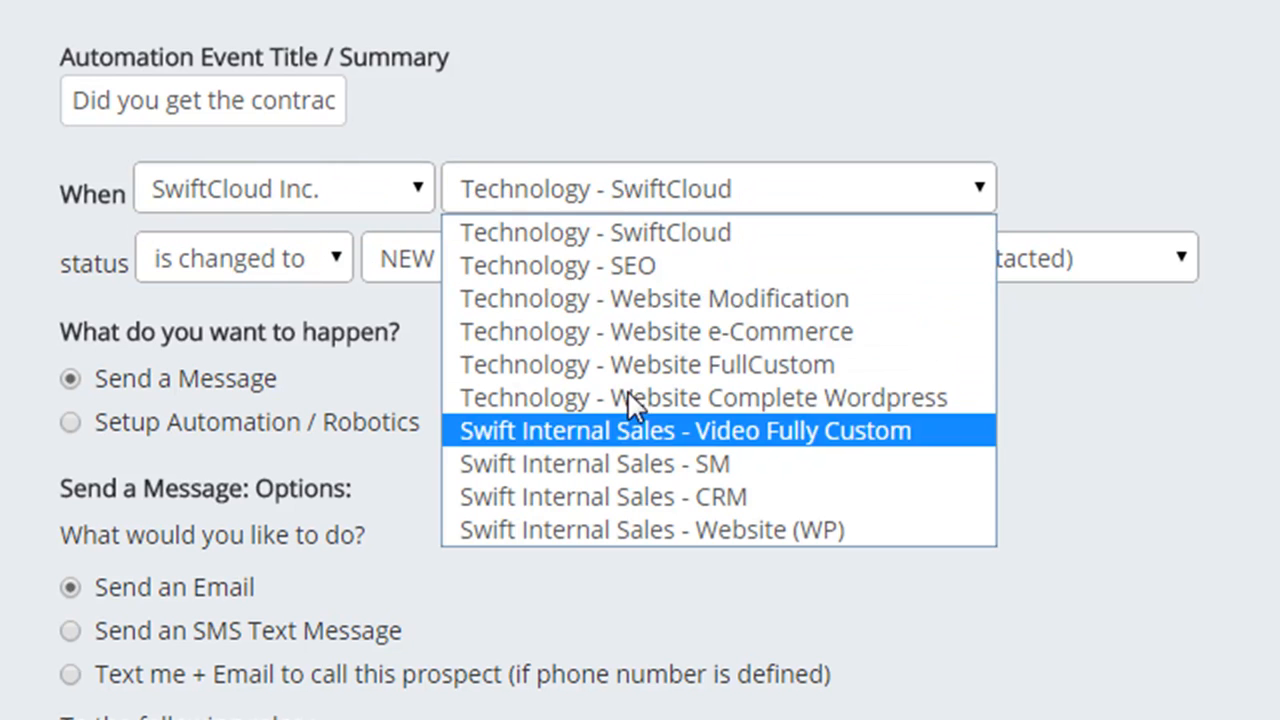
left_click(646, 234)
left_click(370, 172)
left_click(368, 263)
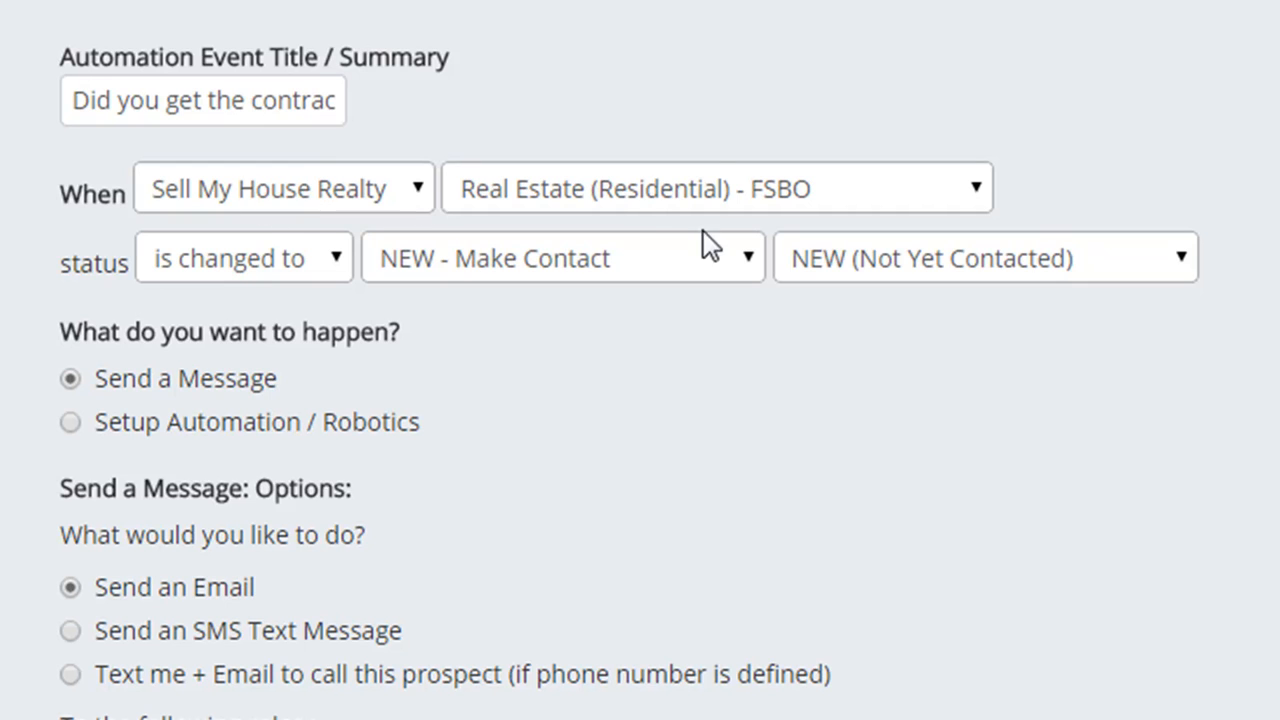
left_click(625, 200)
left_click(648, 400)
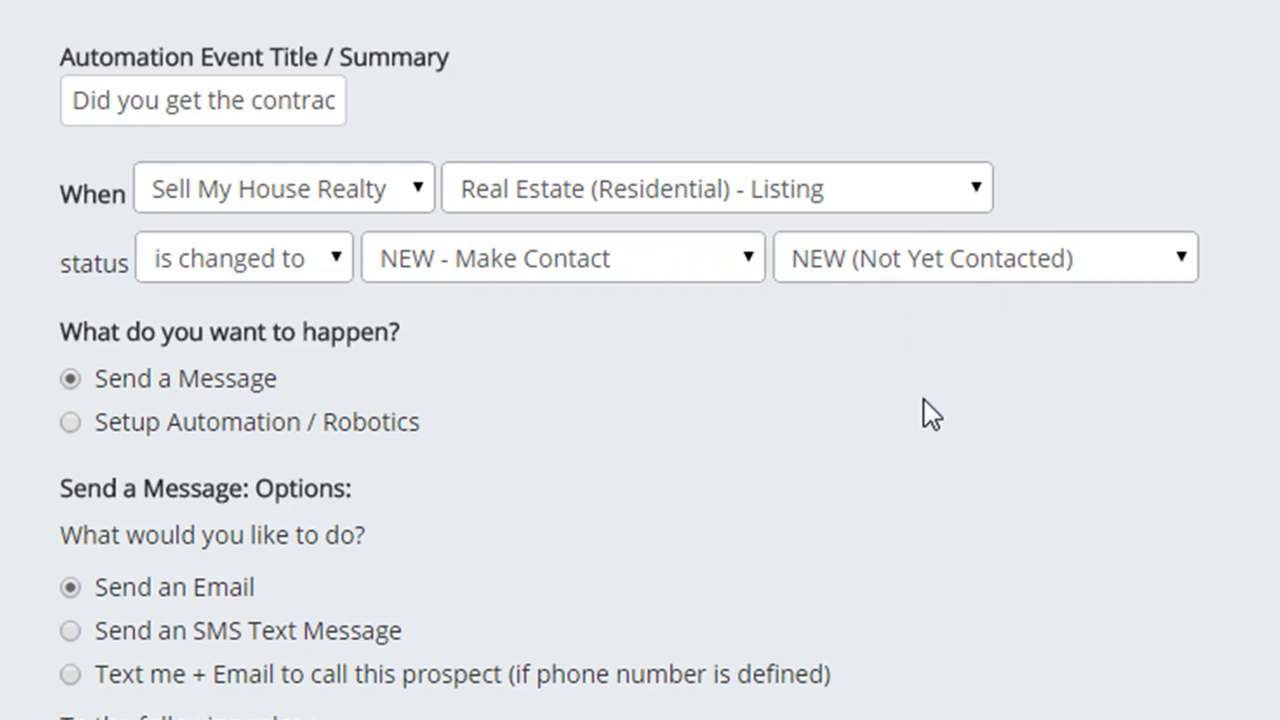
- Set the trigger status to WON / Transaction with sub-status Multiple Counters Sent
left_click(295, 268)
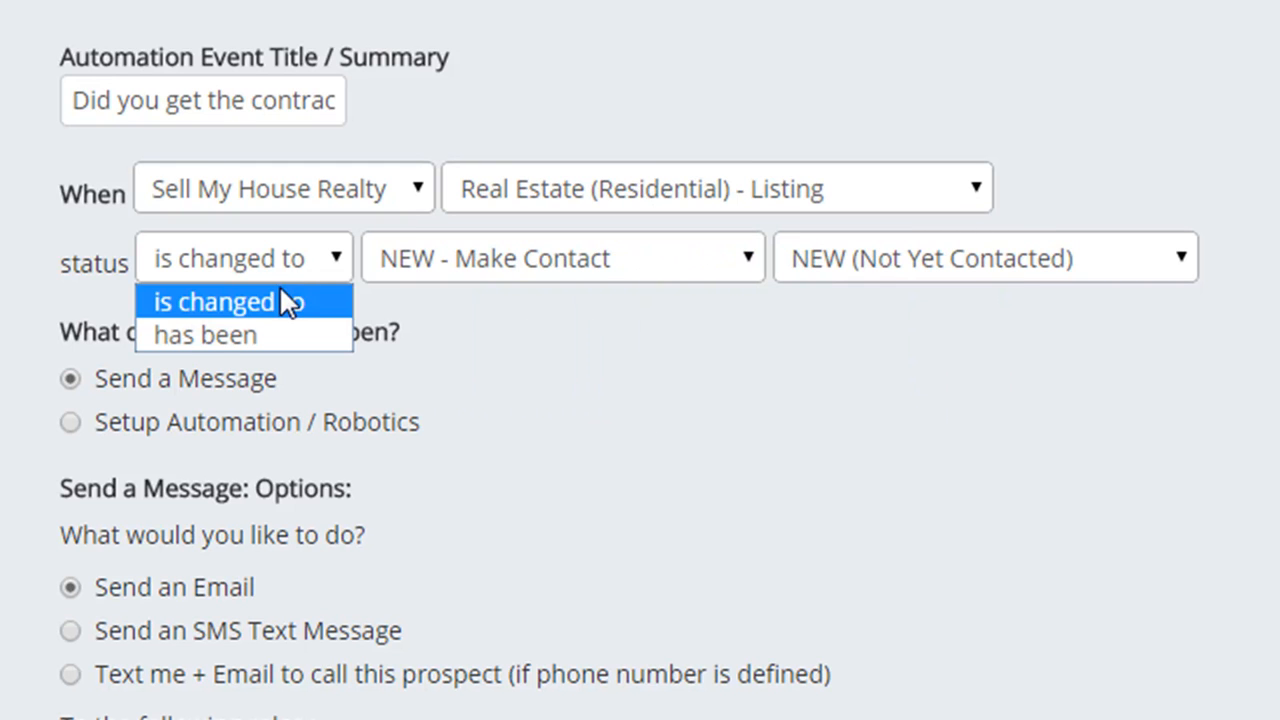
left_click(590, 265)
left_click(590, 265)
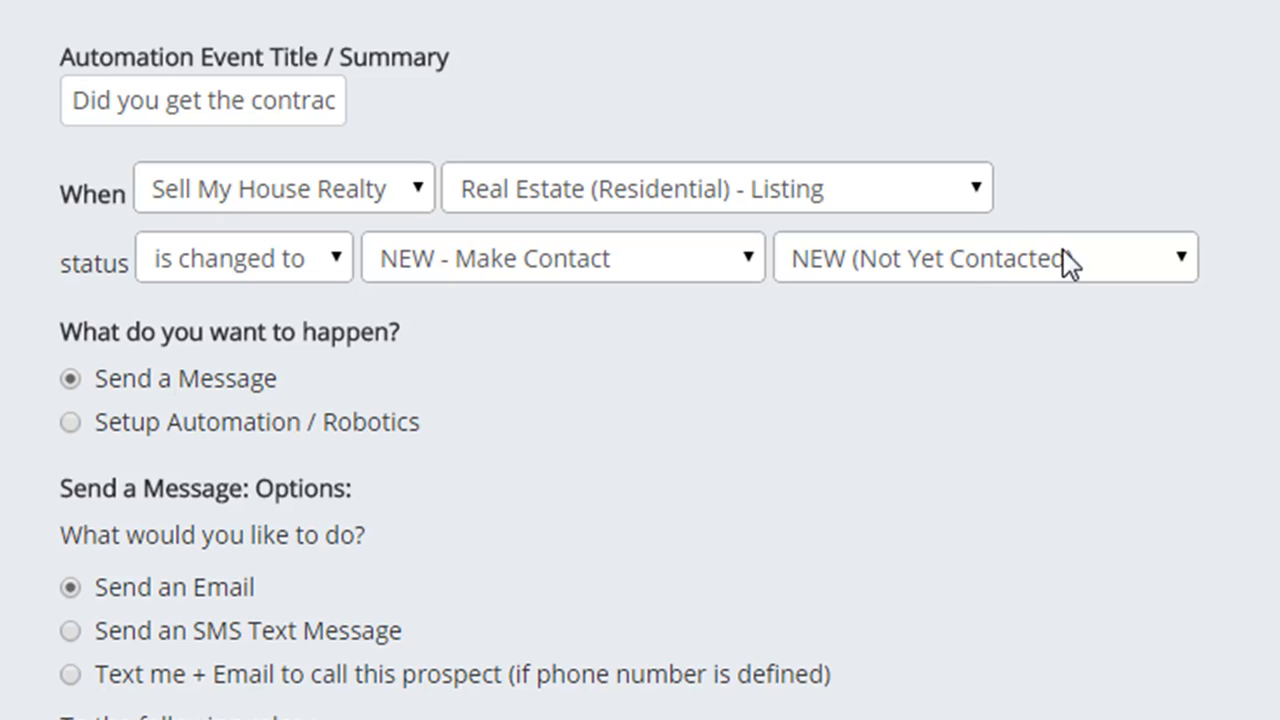
left_click(995, 274)
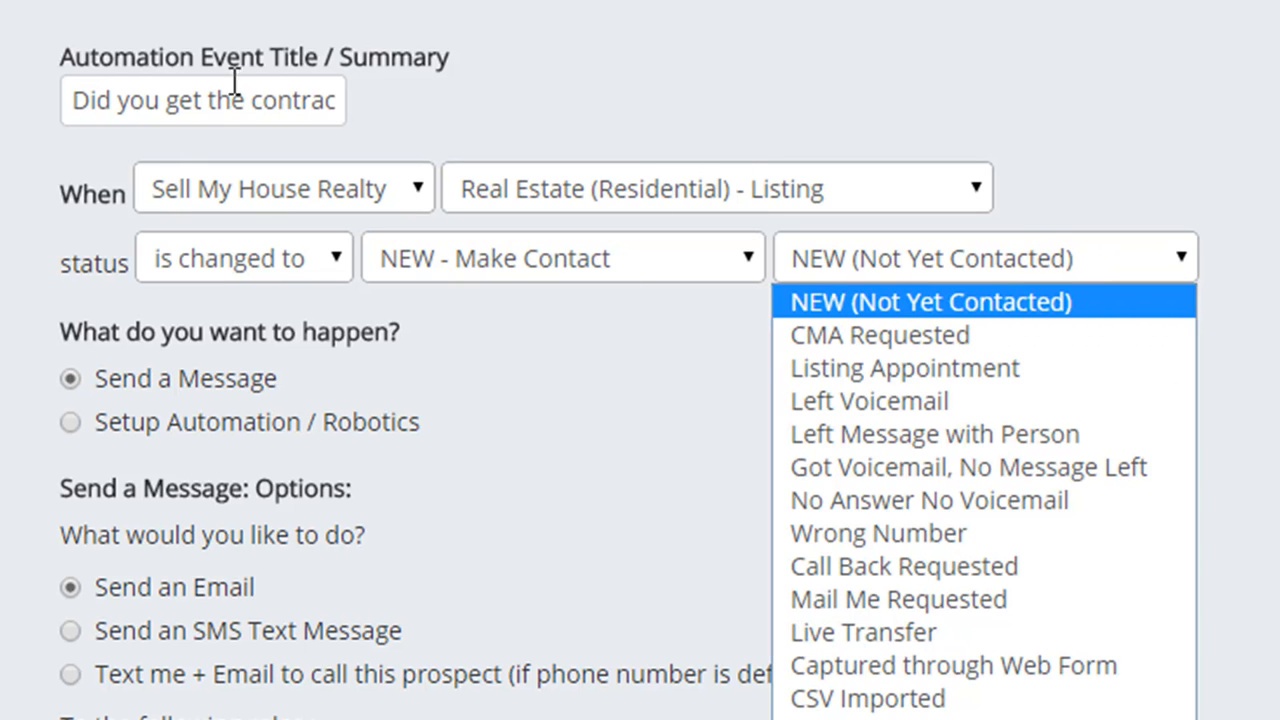
left_click(556, 264)
left_click(518, 402)
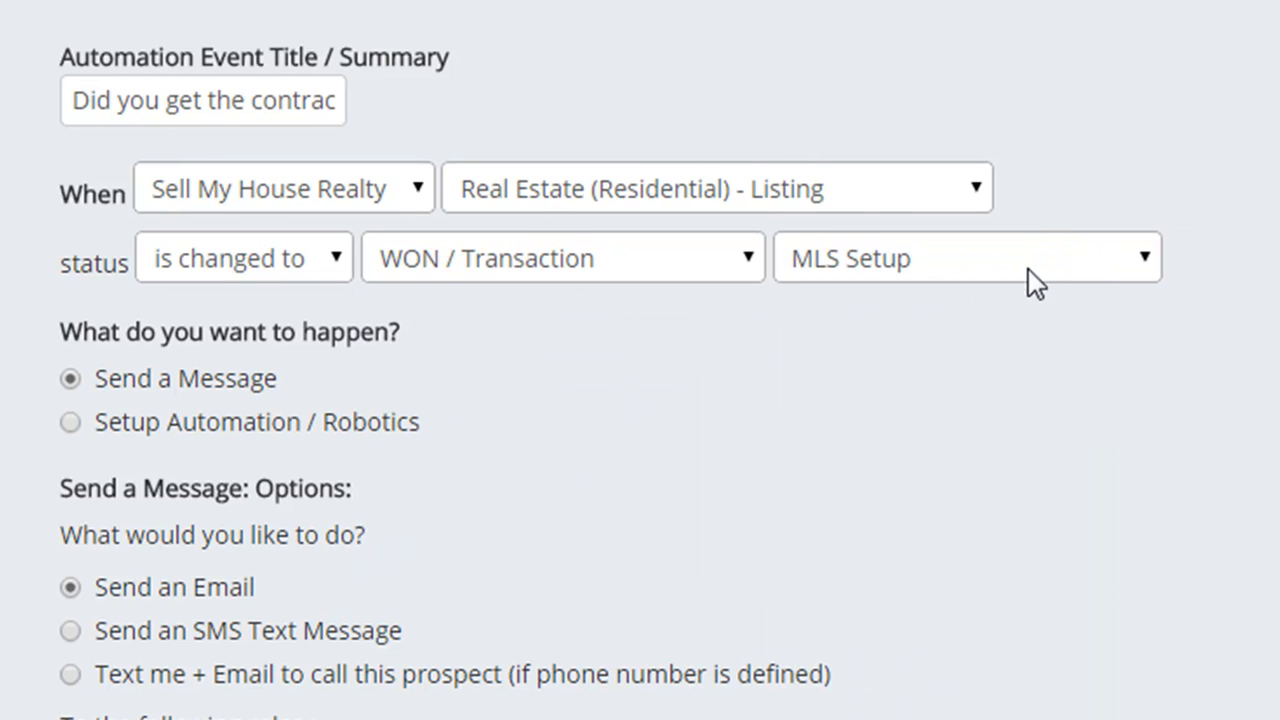
left_click(1004, 273)
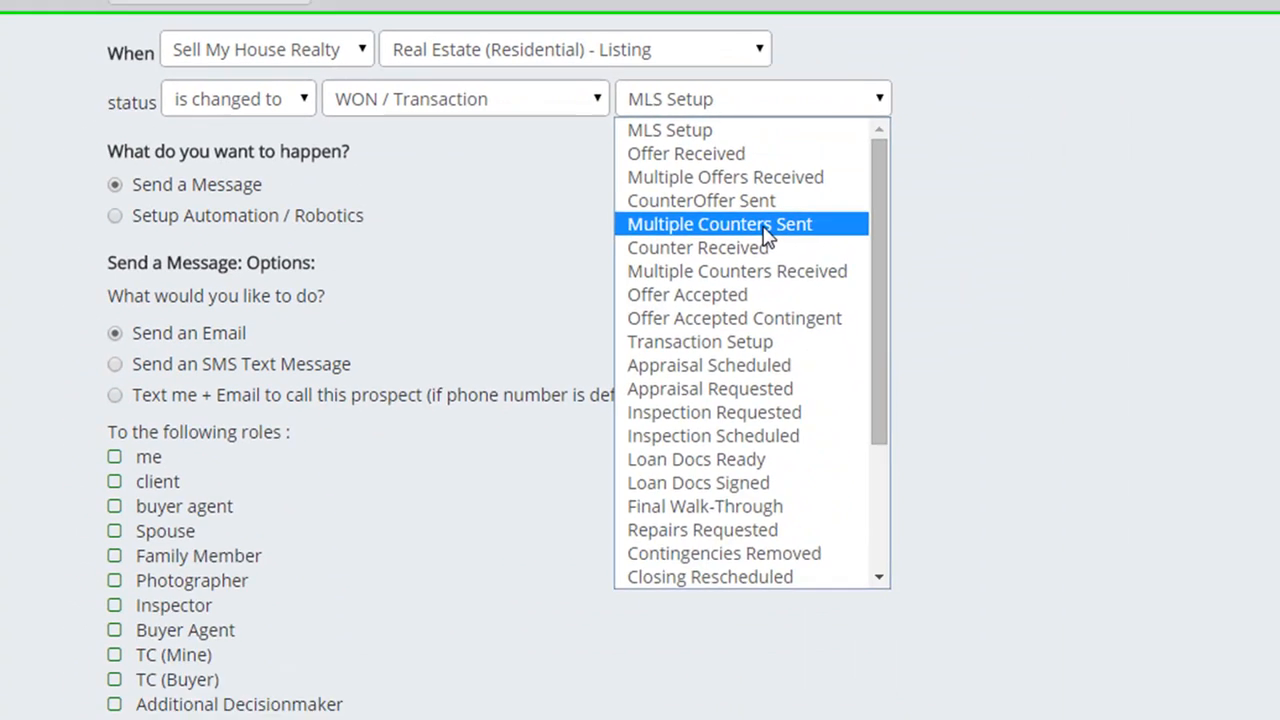
left_click(910, 436)
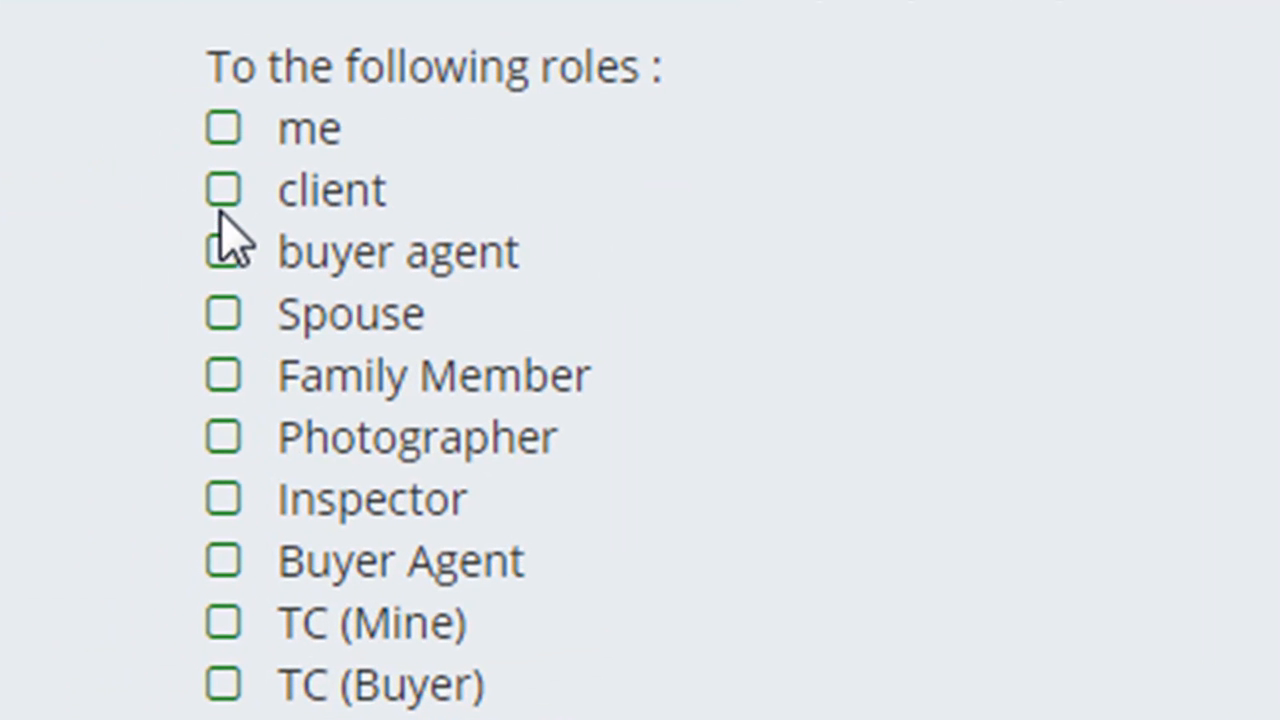
- Send the email to the client with the subject 'Hi {firstname}'
left_click(225, 189)
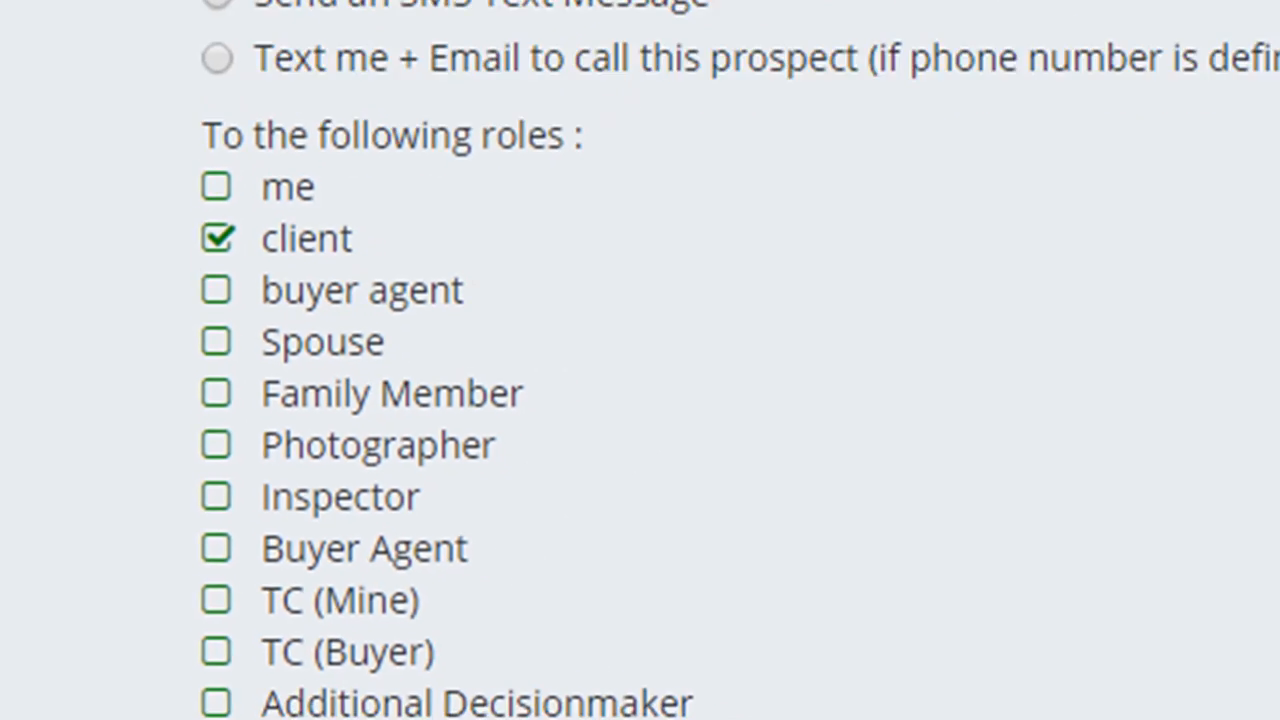
scroll(522, 340, "down", 9)
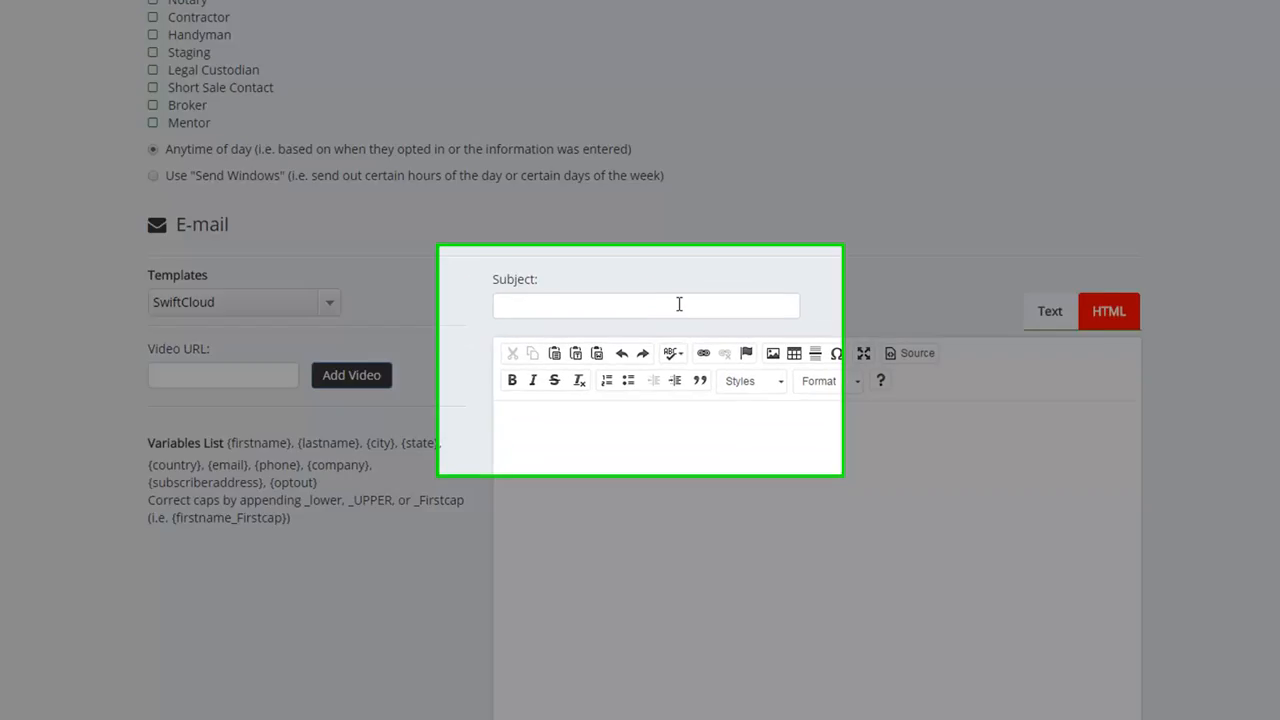
left_click(676, 310)
type("Hi")
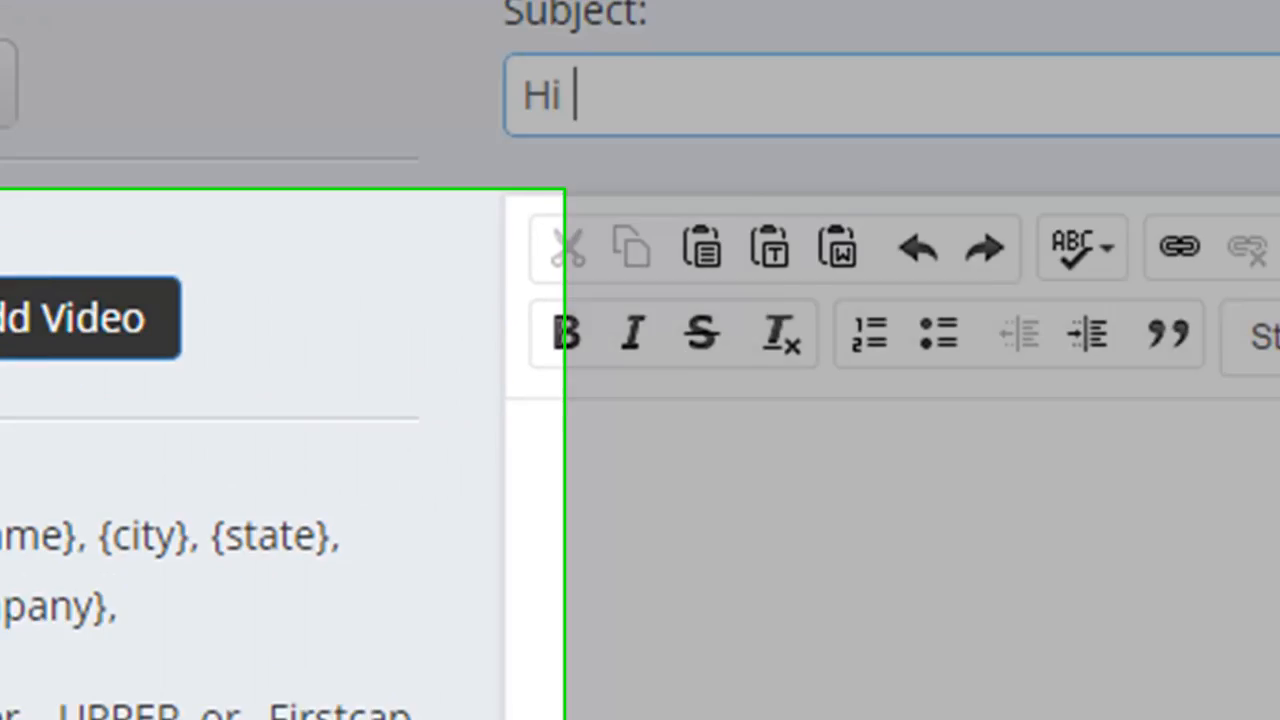
left_click_drag(577, 343, 374, 364)
key("ctrl+c")
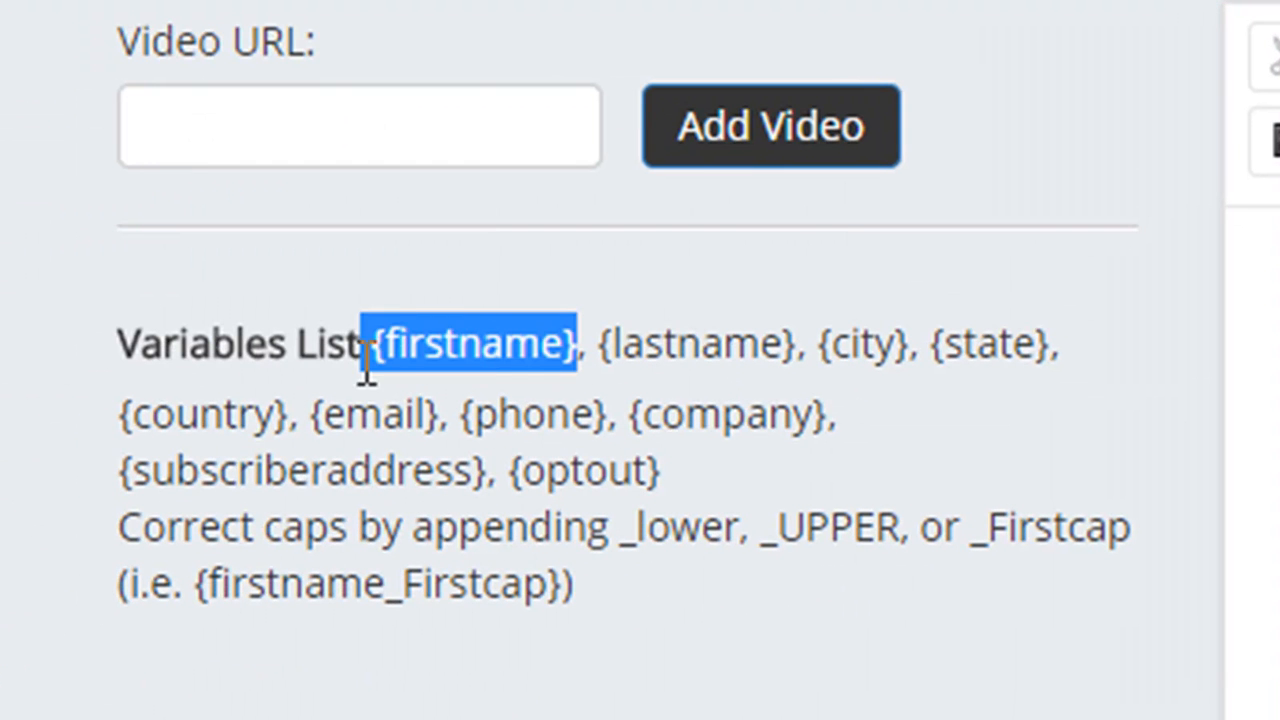
left_click(1100, 5)
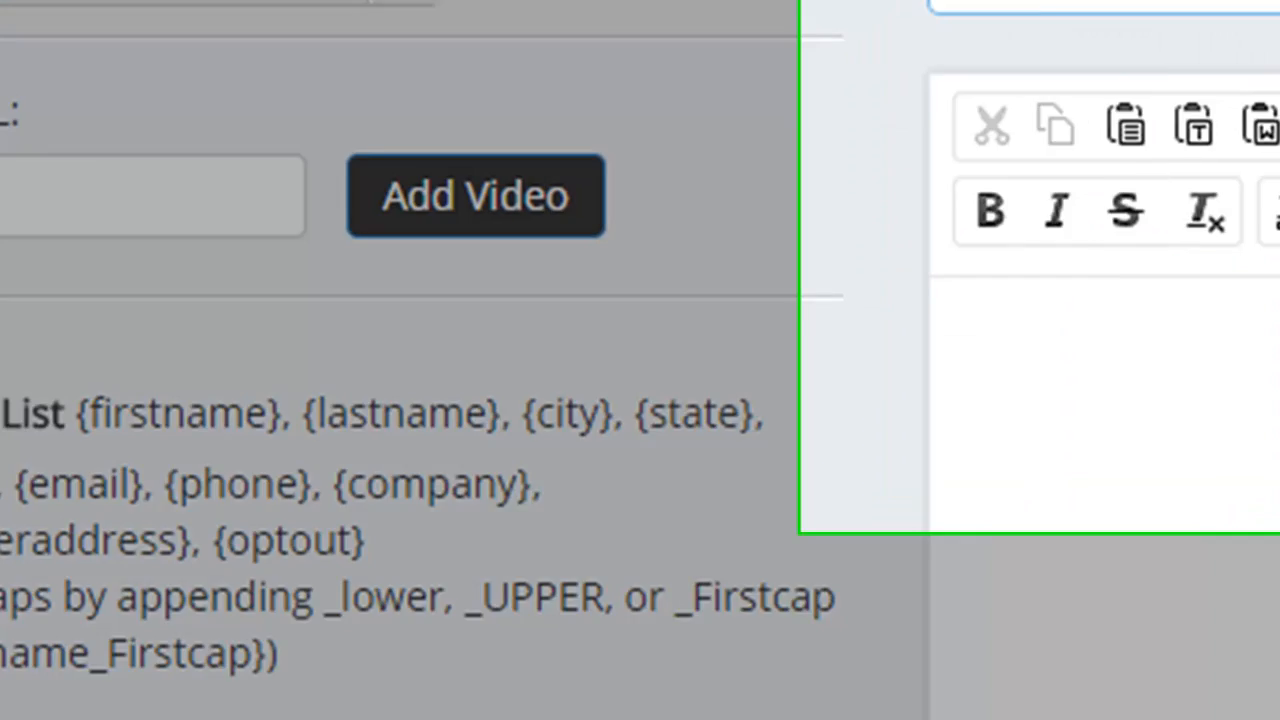
key("ctrl+v")
left_click_drag(1272, 414, 1276, 62)
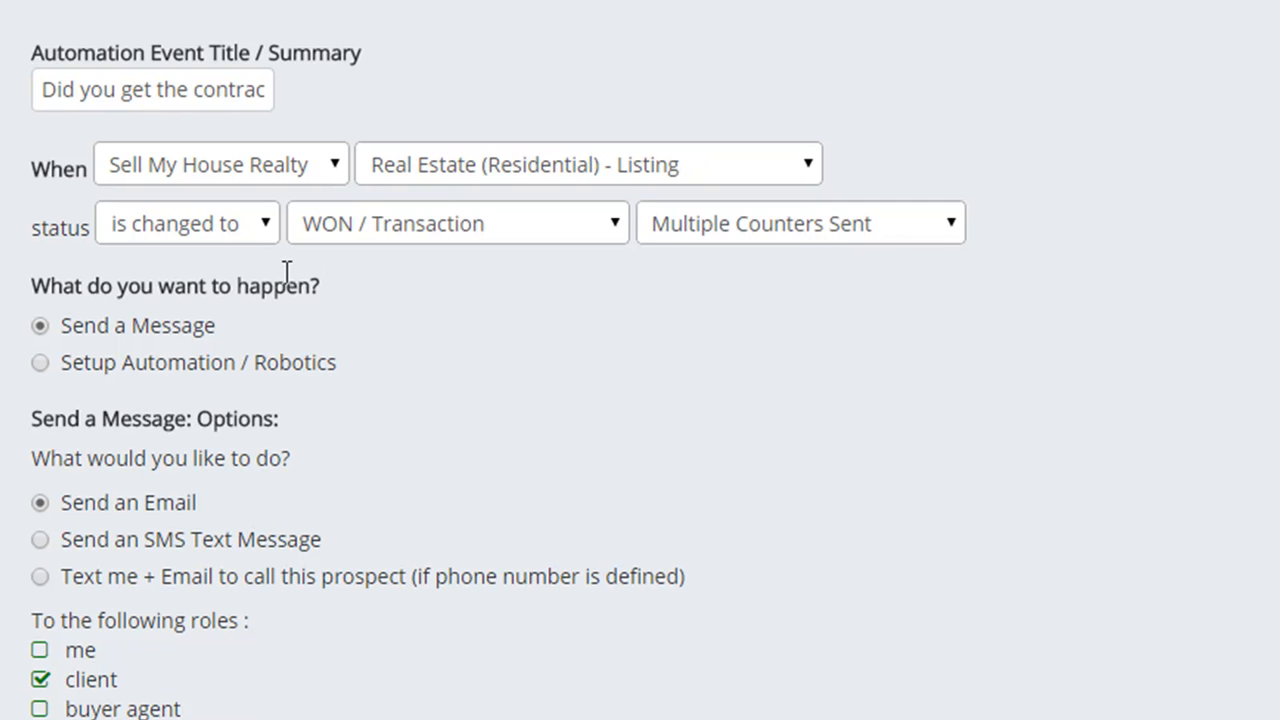
- Change the trigger condition to 'has been' for 7 Days
left_click(236, 236)
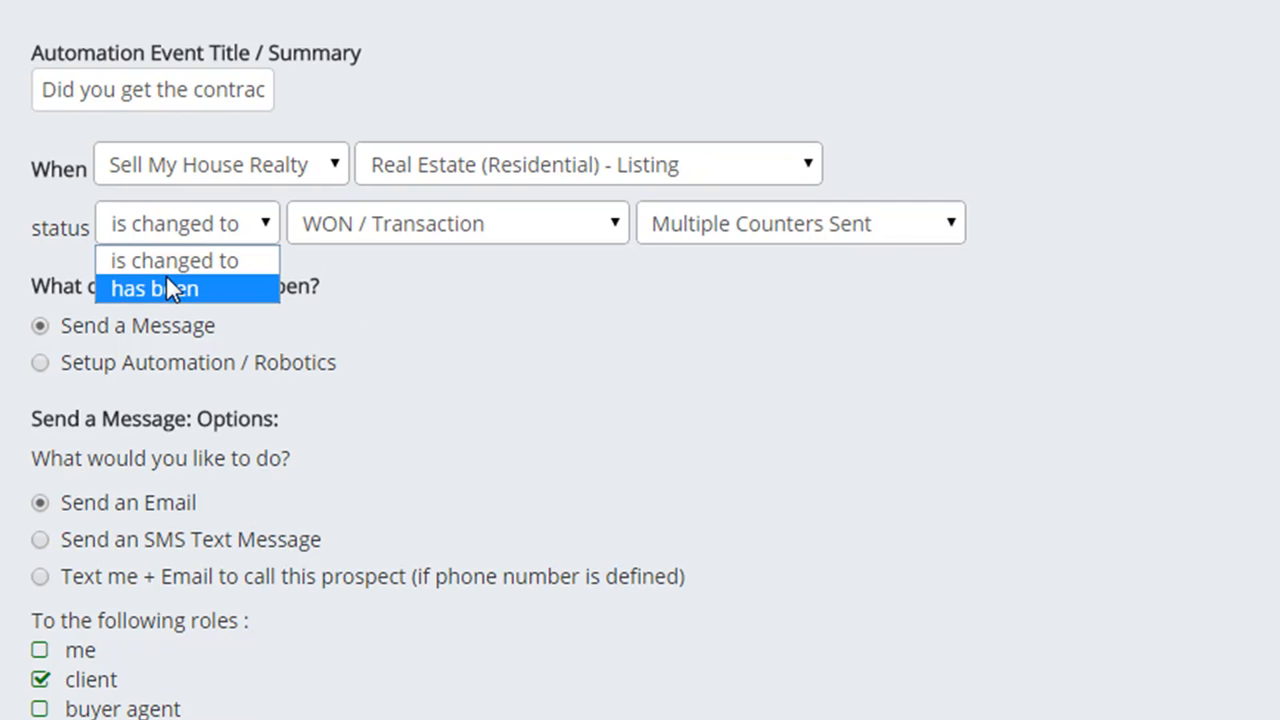
left_click(167, 280)
double_click(166, 280)
type("7")
left_click(263, 284)
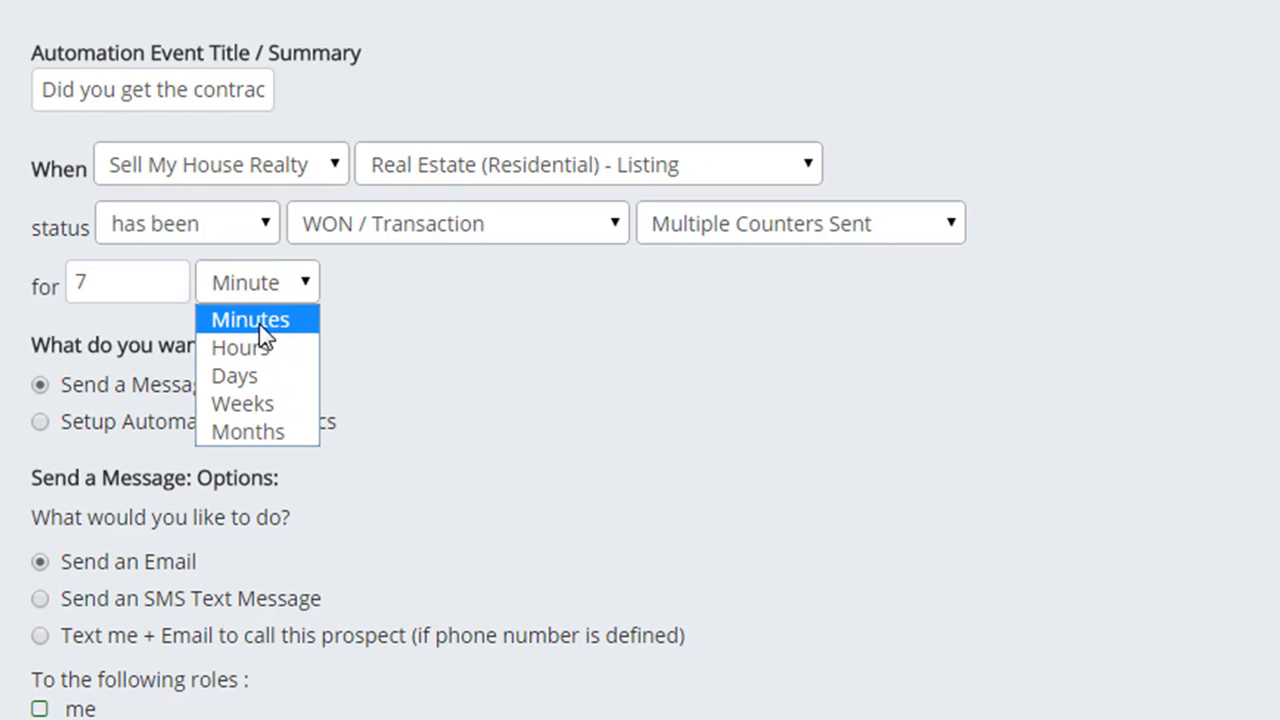
left_click(257, 378)
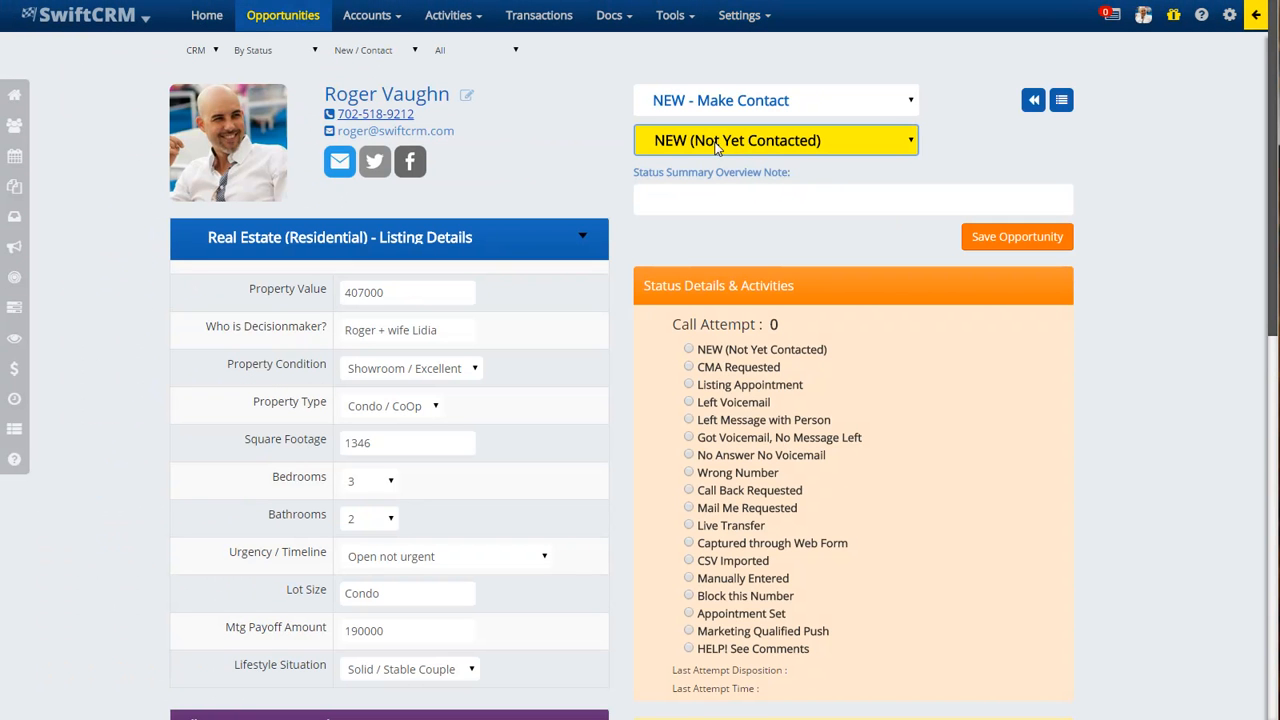
mouse_move(590, 12)
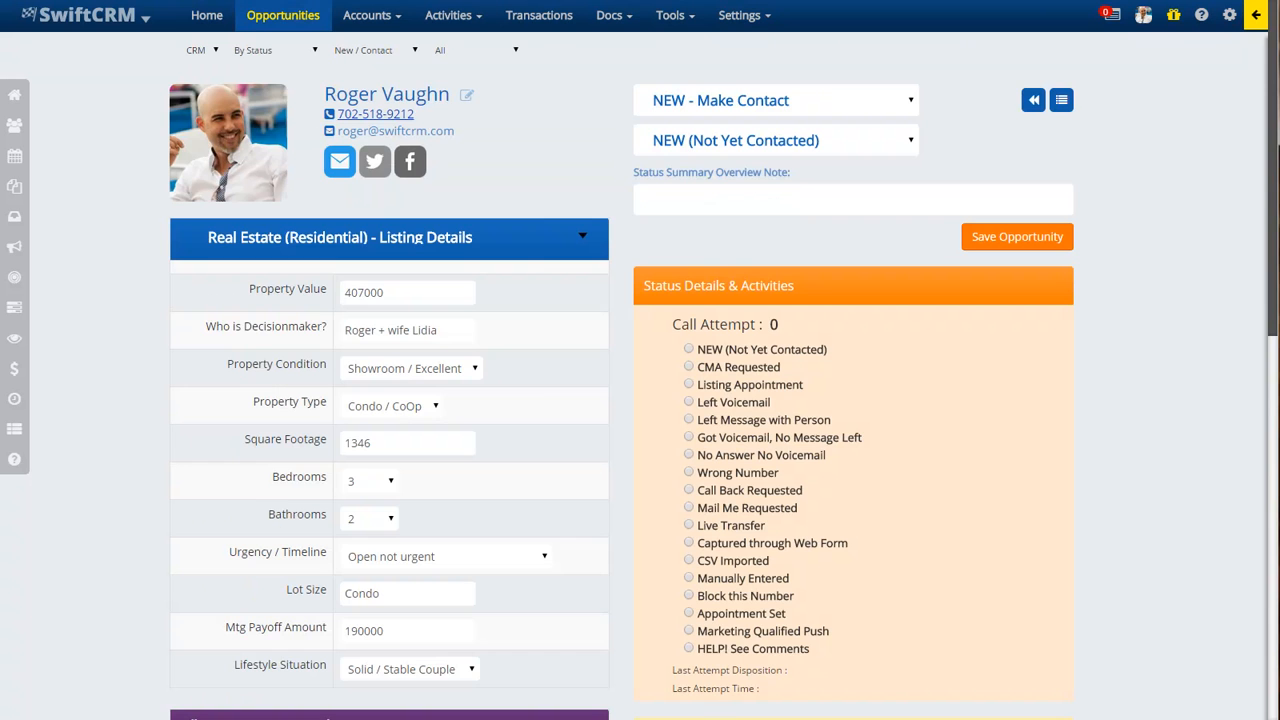
left_click(989, 189)
- Enter 'Wife on vacation - call back Tues' as the summary note and open contact details for editing
type("Wife on vacation - call back Tues")
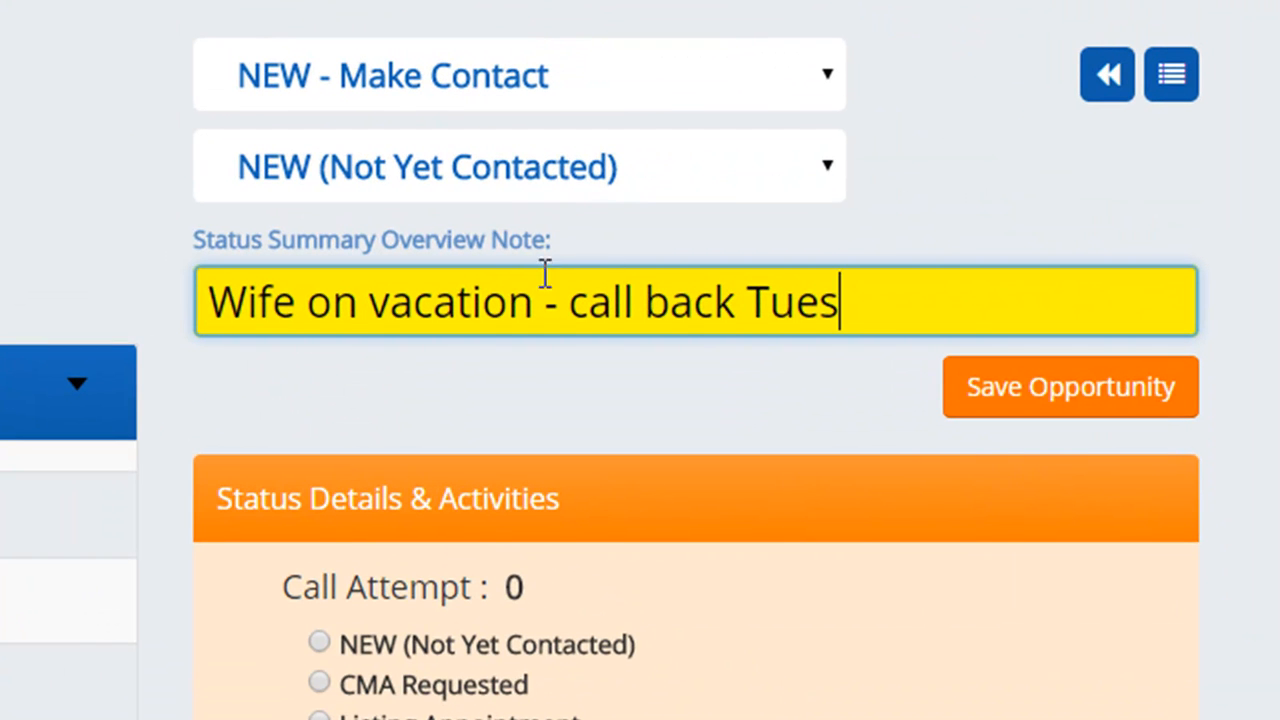
left_click_drag(860, 320, 94, 349)
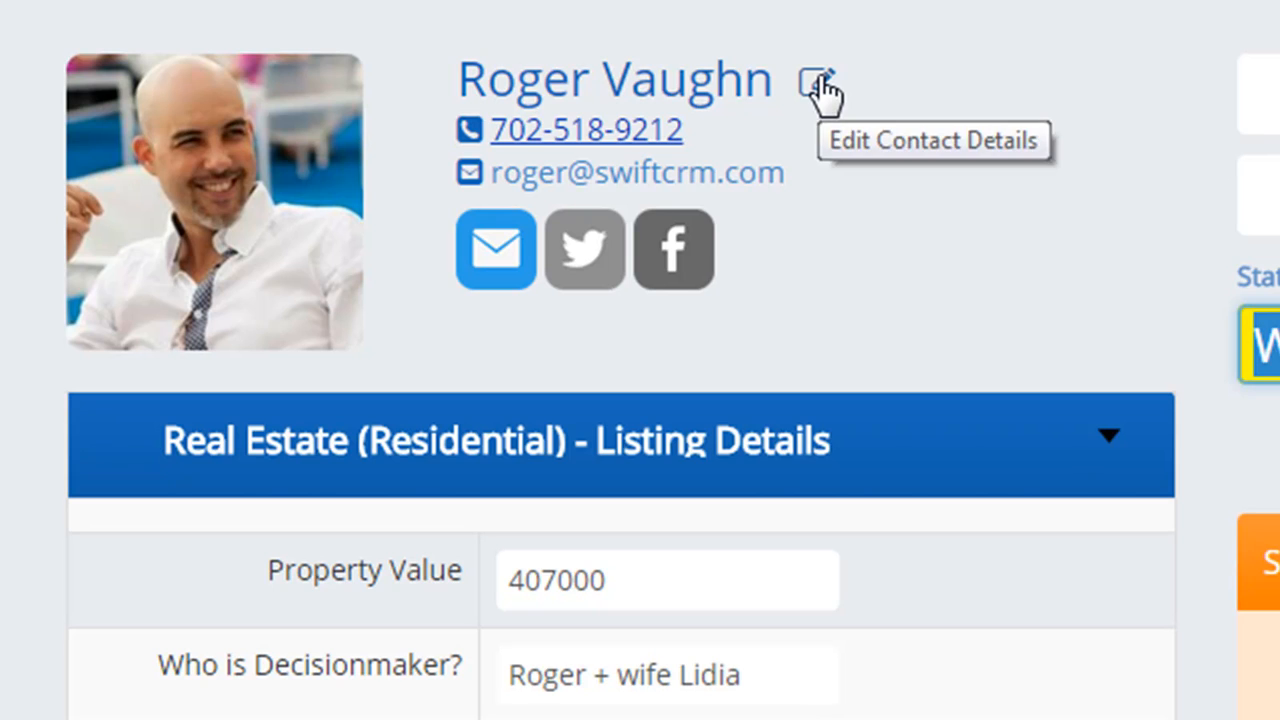
left_click(619, 112)
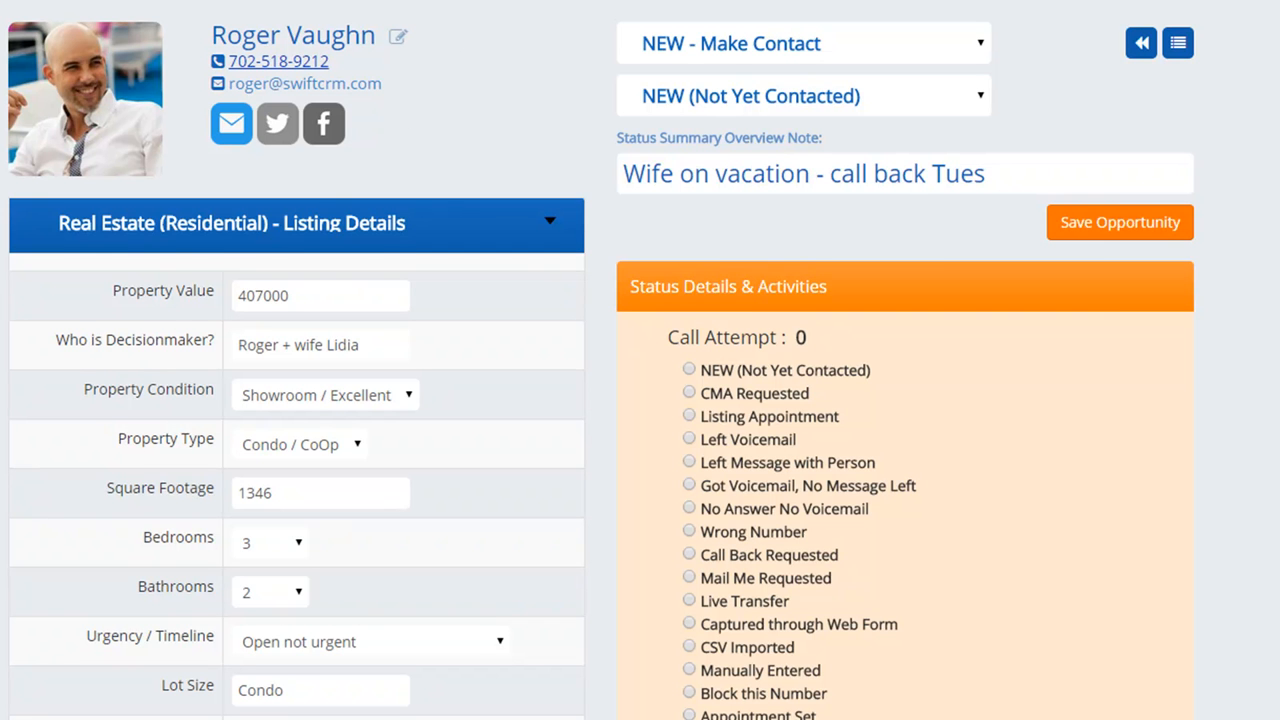
scroll(640, 360, "down", 7)
left_click(953, 439)
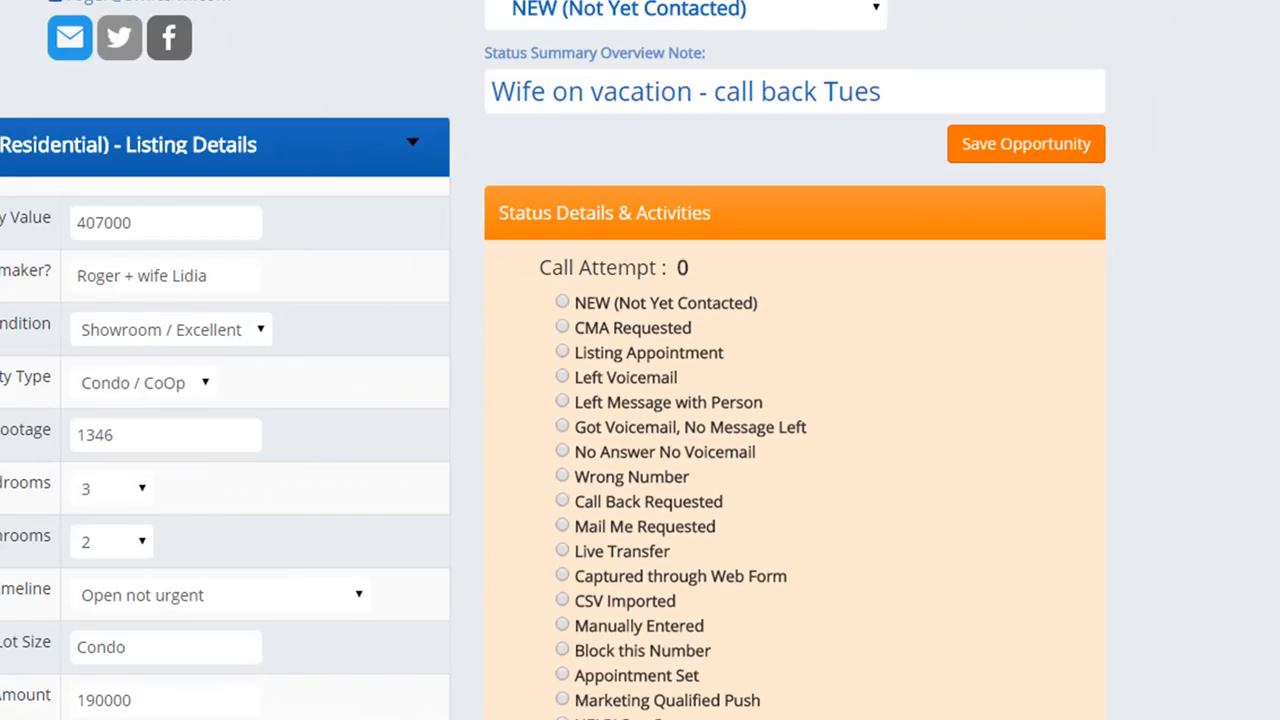
scroll(866, 424, "down", 5)
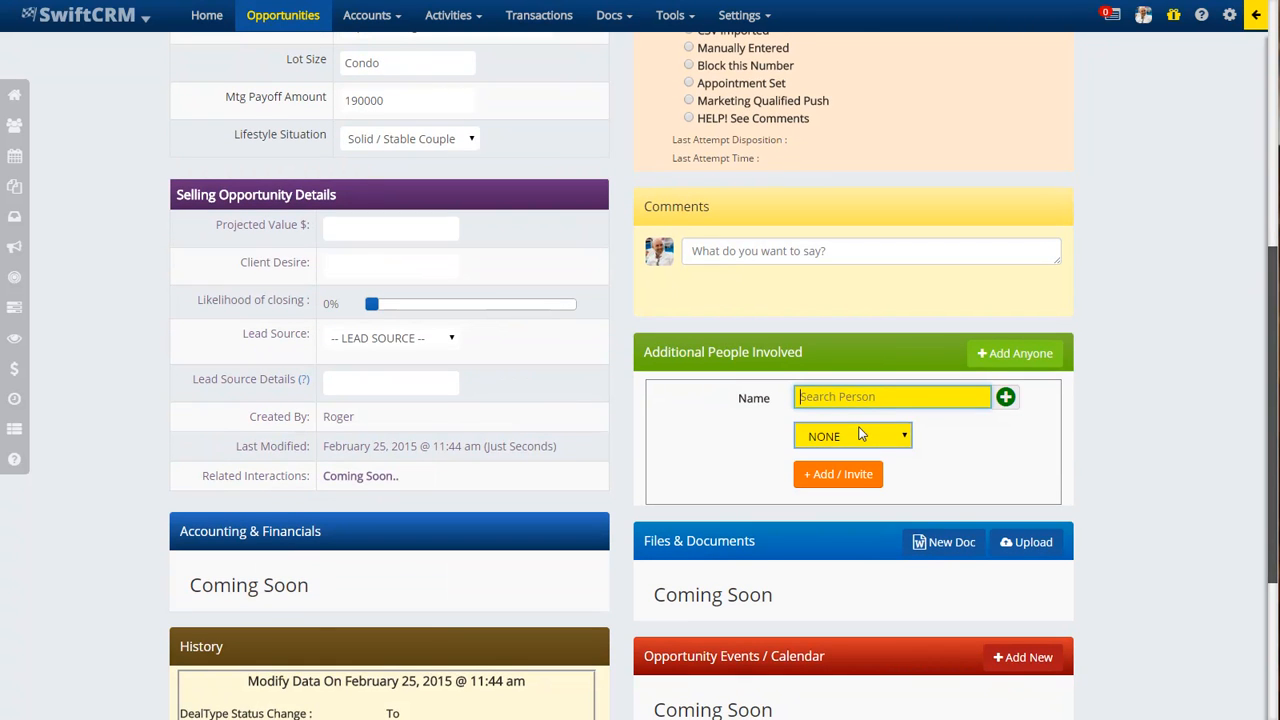
left_click(877, 400)
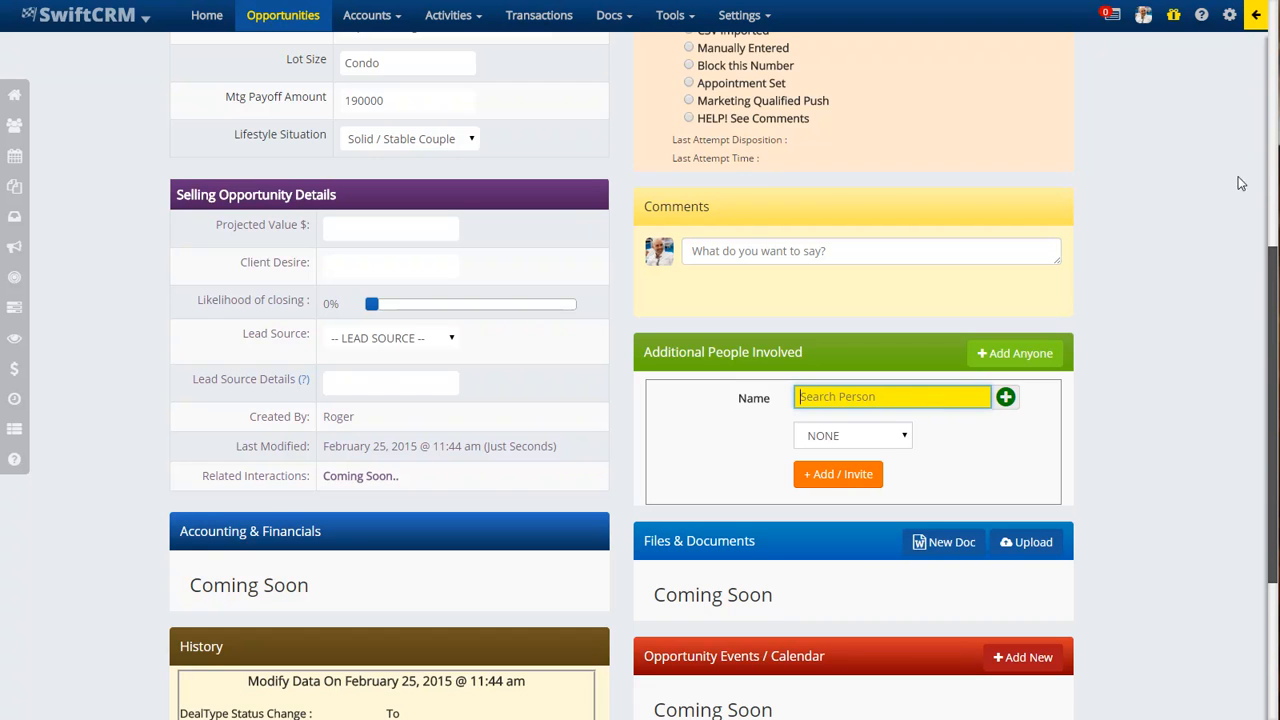
left_click(1270, 174)
scroll(1270, 178, "down", 5)
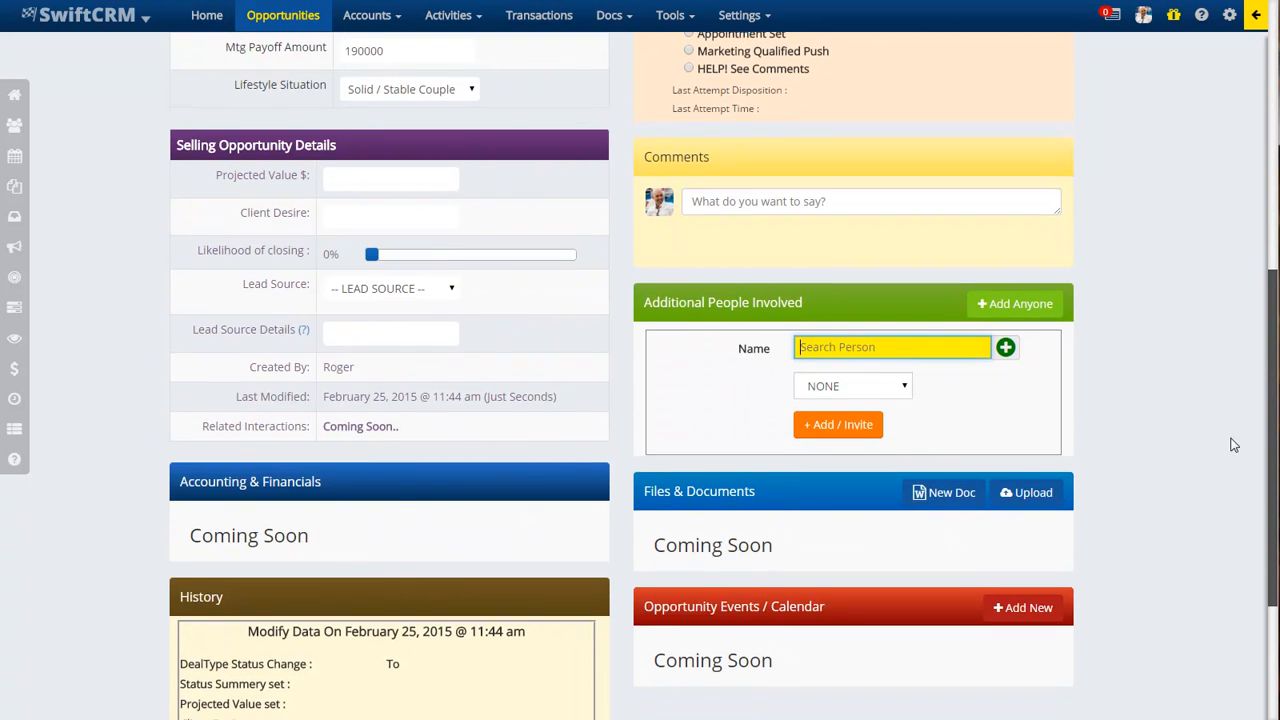
left_click(1272, 177)
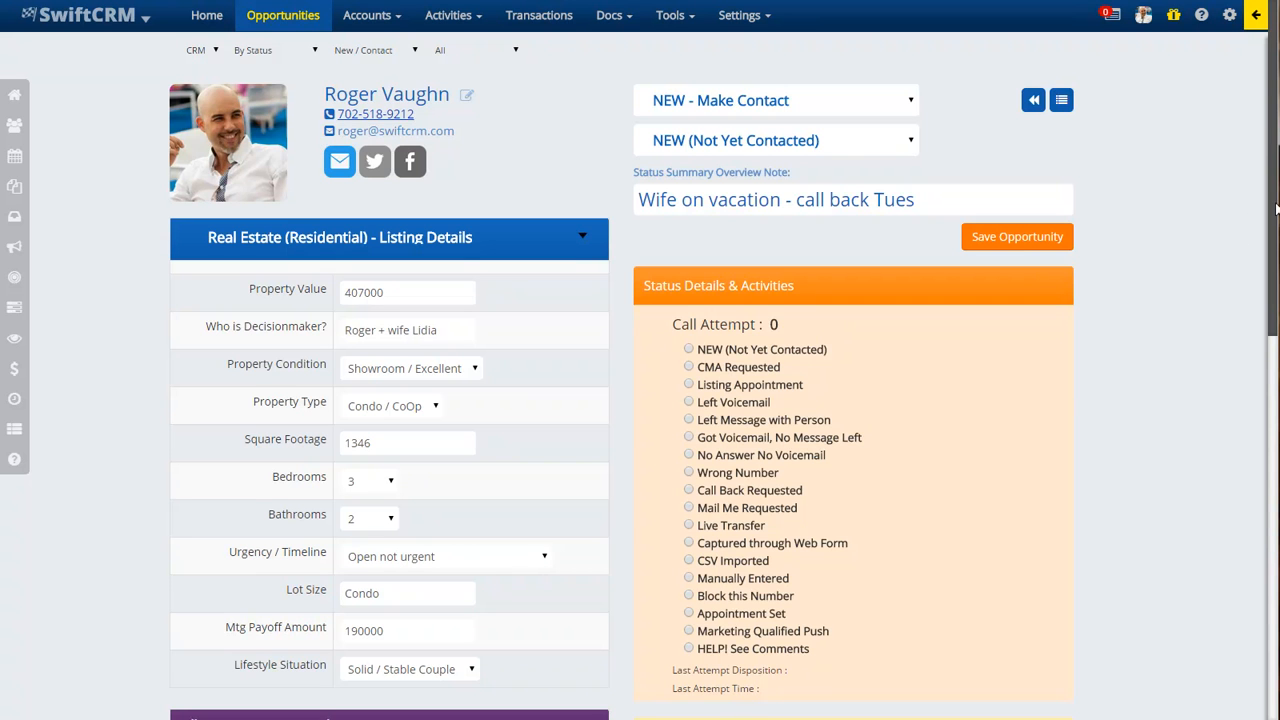
scroll(1250, 240, "down", 6)
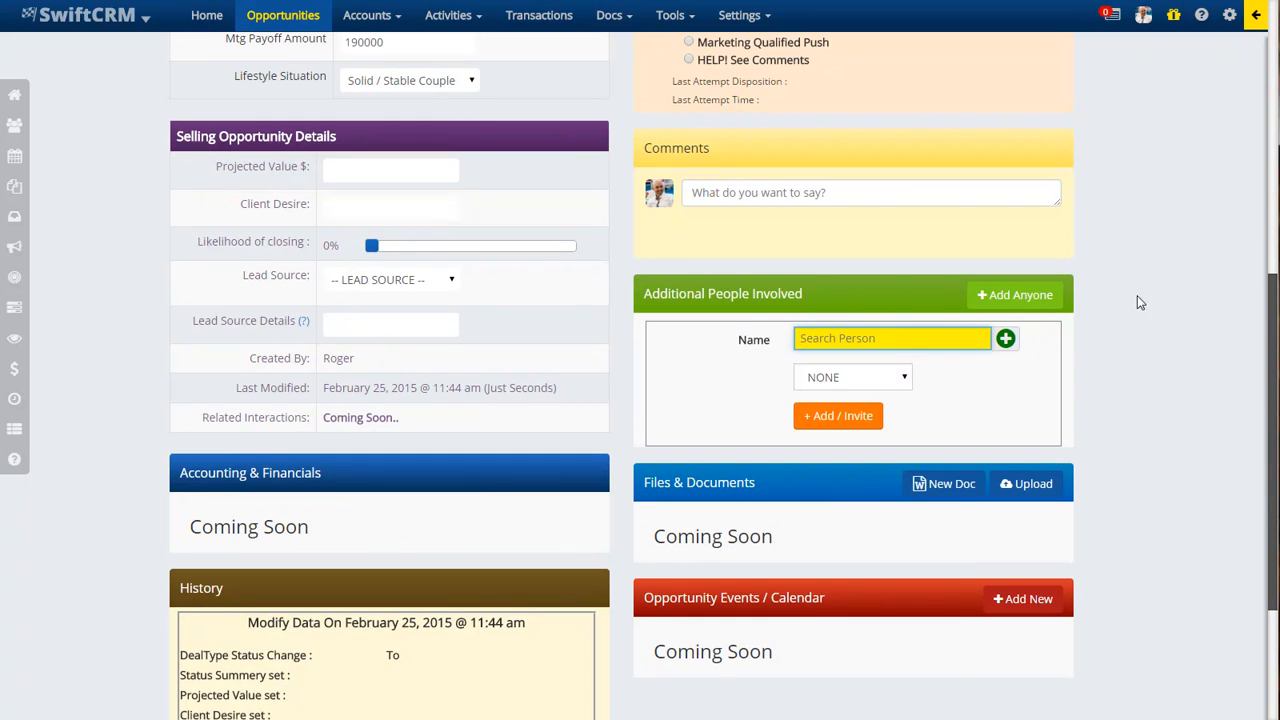
left_click(922, 374)
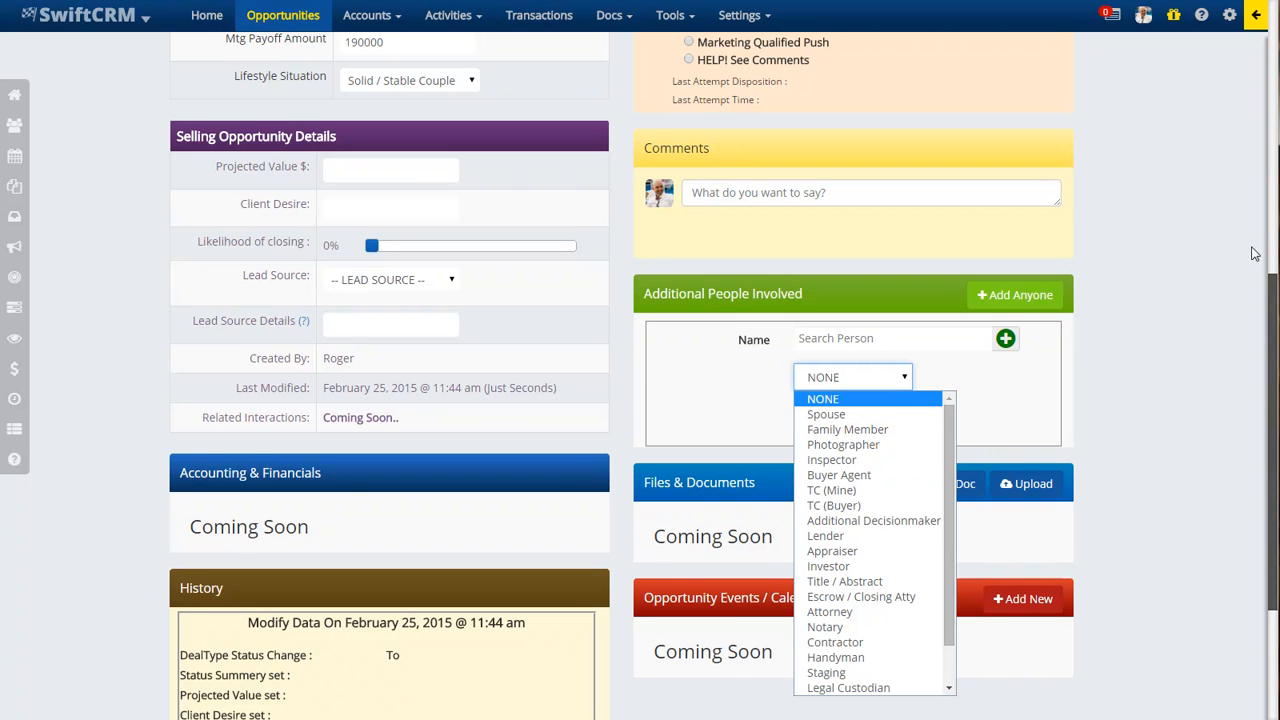
left_click(1273, 224)
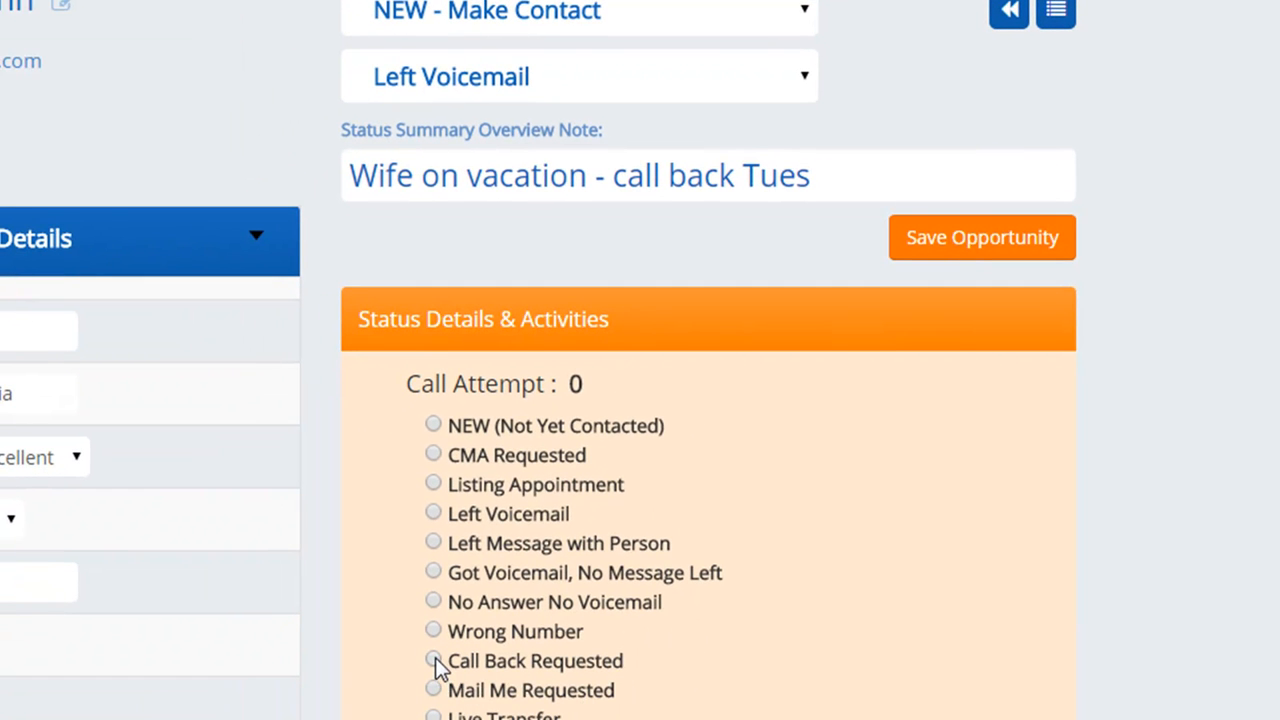
- Log a Wrong Number call attempt, save, then set the call status to Mail Me Requested
left_click(434, 512)
mouse_move(584, 386)
left_mouse_down()
mouse_move(556, 385)
mouse_move(572, 384)
left_mouse_up()
left_click(760, 528)
mouse_move(586, 388)
left_mouse_down()
mouse_move(556, 385)
mouse_move(570, 385)
left_mouse_up()
left_click(433, 630)
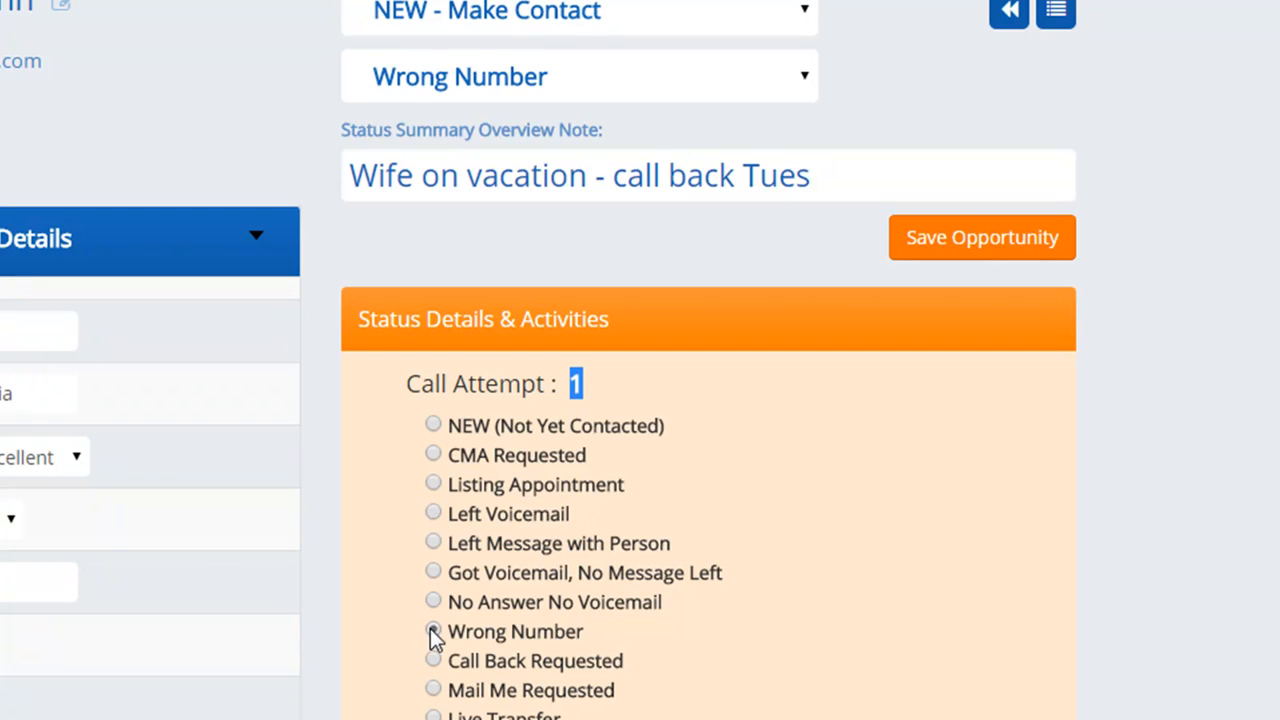
left_click(983, 258)
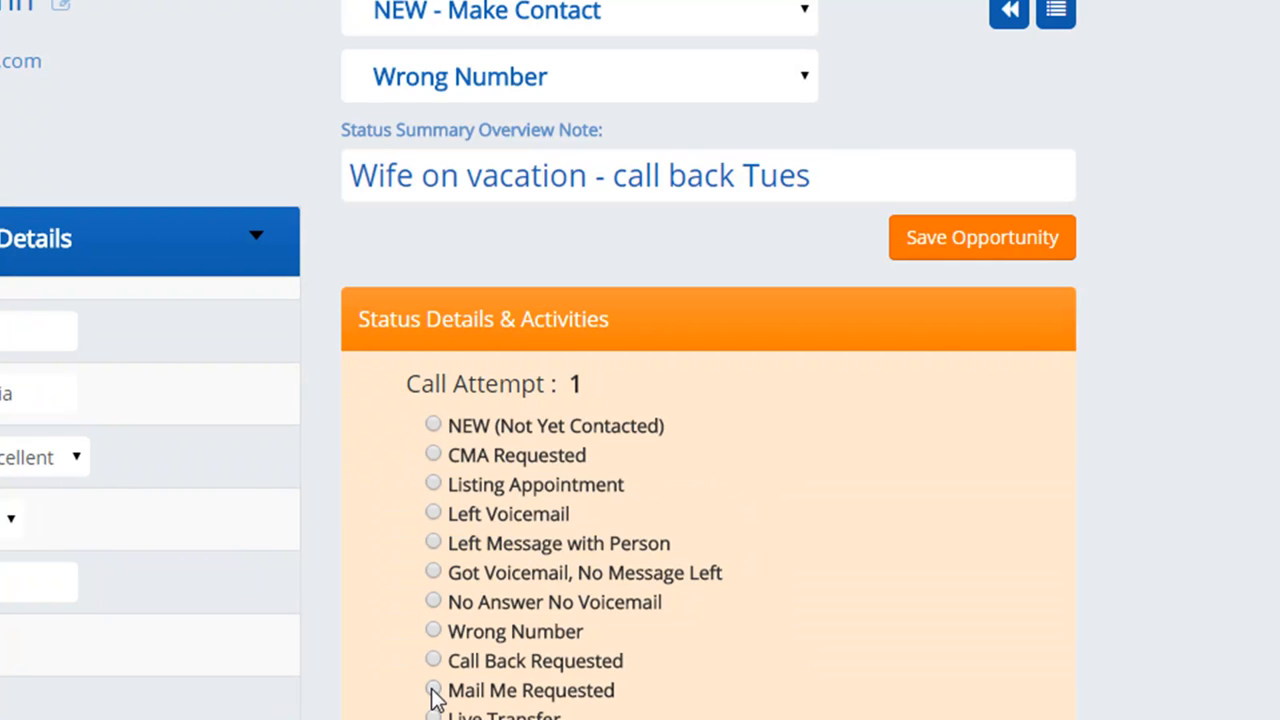
left_click(433, 689)
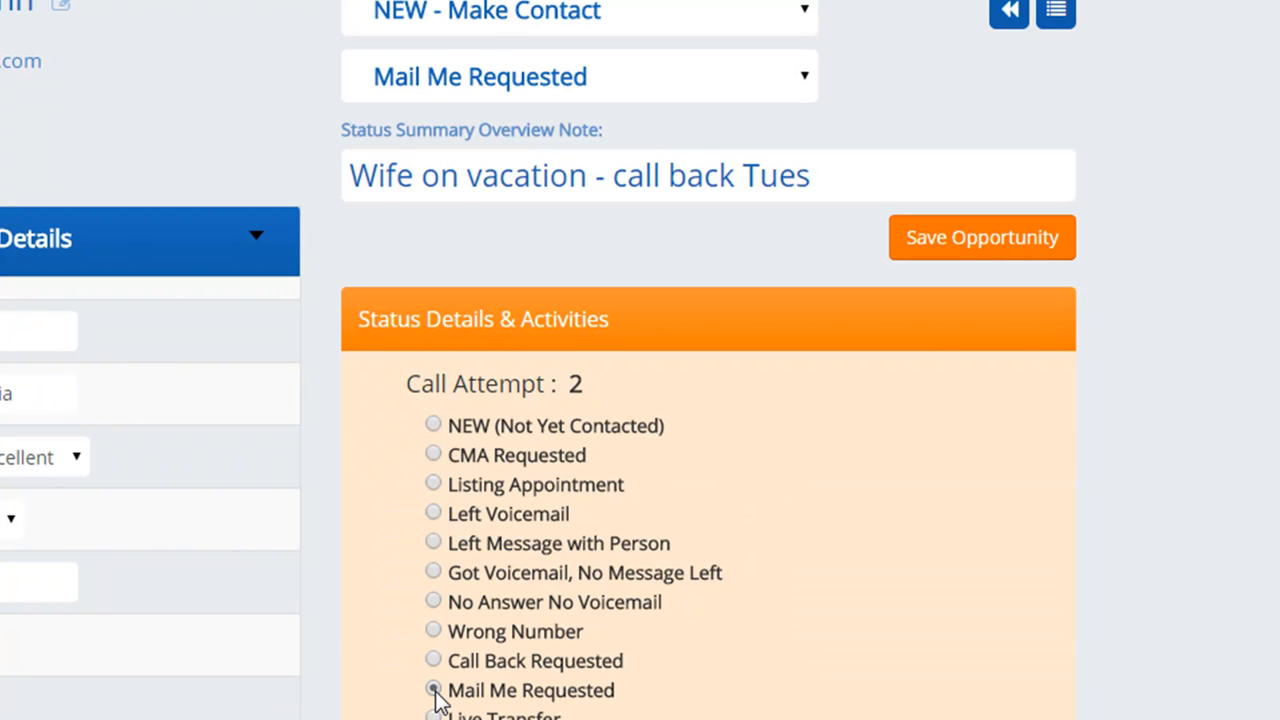
left_click_drag(620, 395, 436, 383)
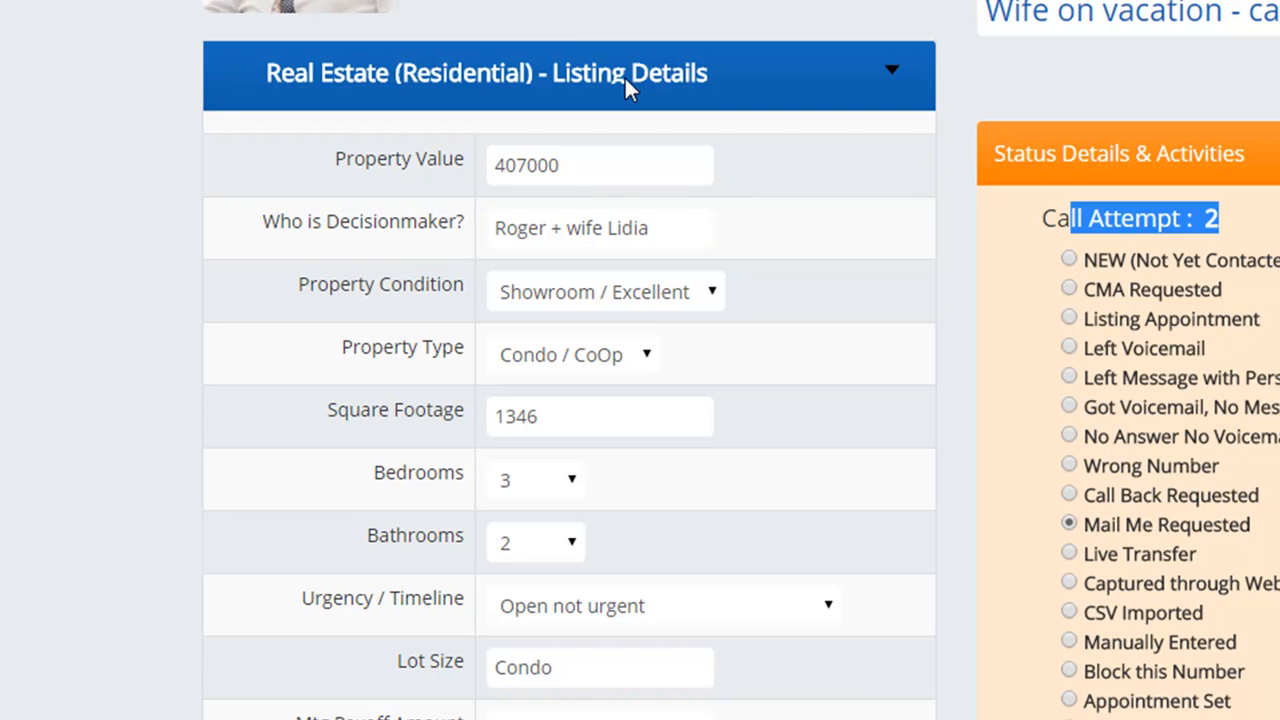
left_click_drag(326, 158, 523, 160)
left_click(435, 208)
left_click(593, 274)
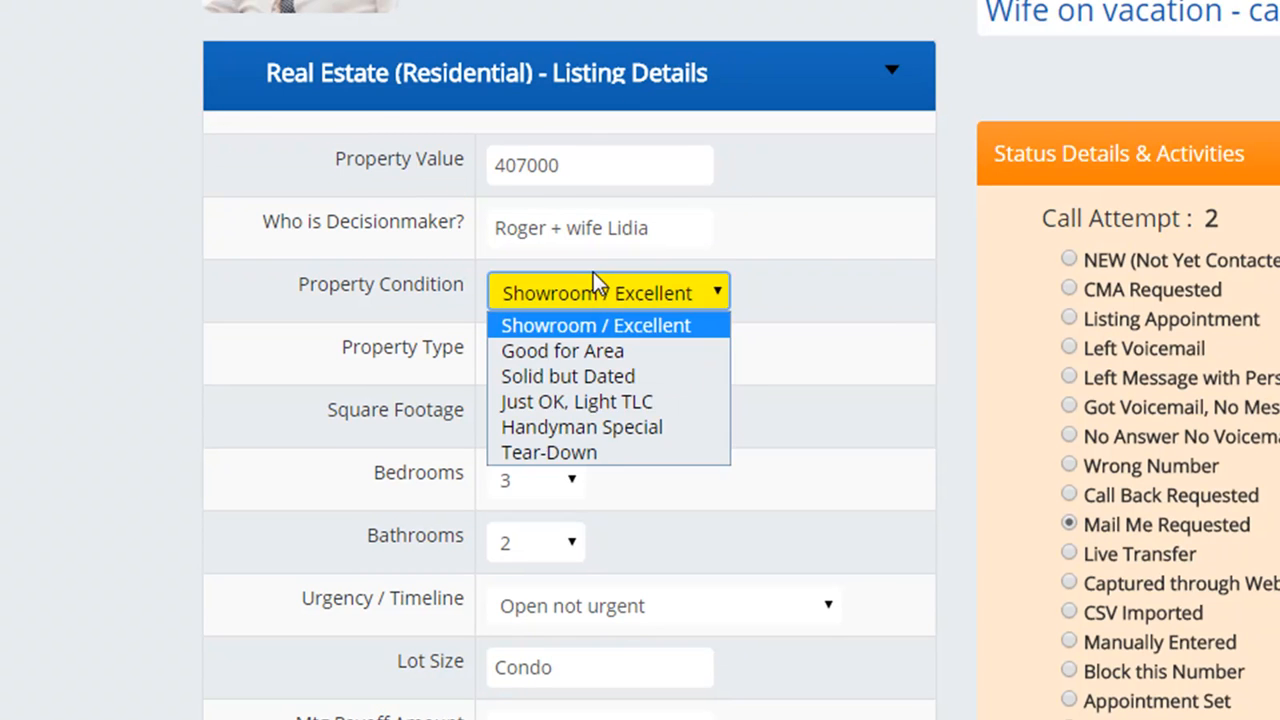
left_click(603, 323)
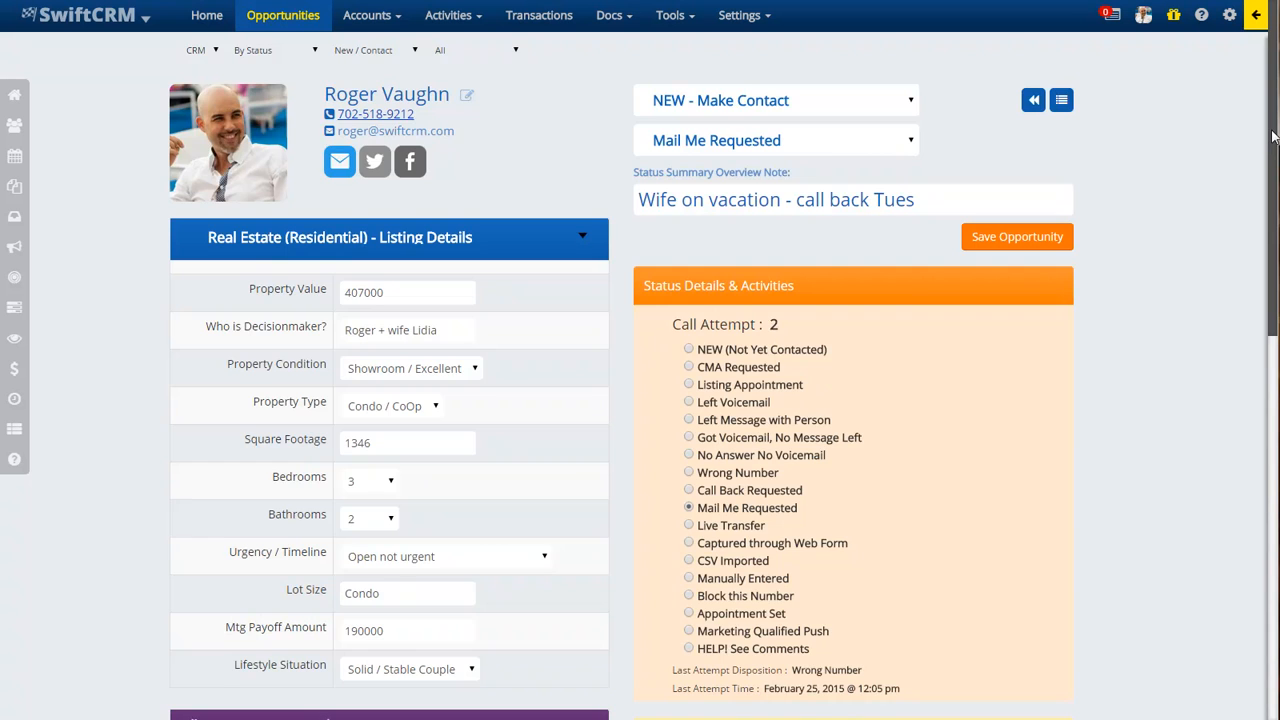
scroll(1273, 137, "down", 3)
scroll(1255, 114, "up", 3)
- Open the Add Anyone person search under Additional People Involved and an empty comment editor
left_click_drag(449, 94, 312, 92)
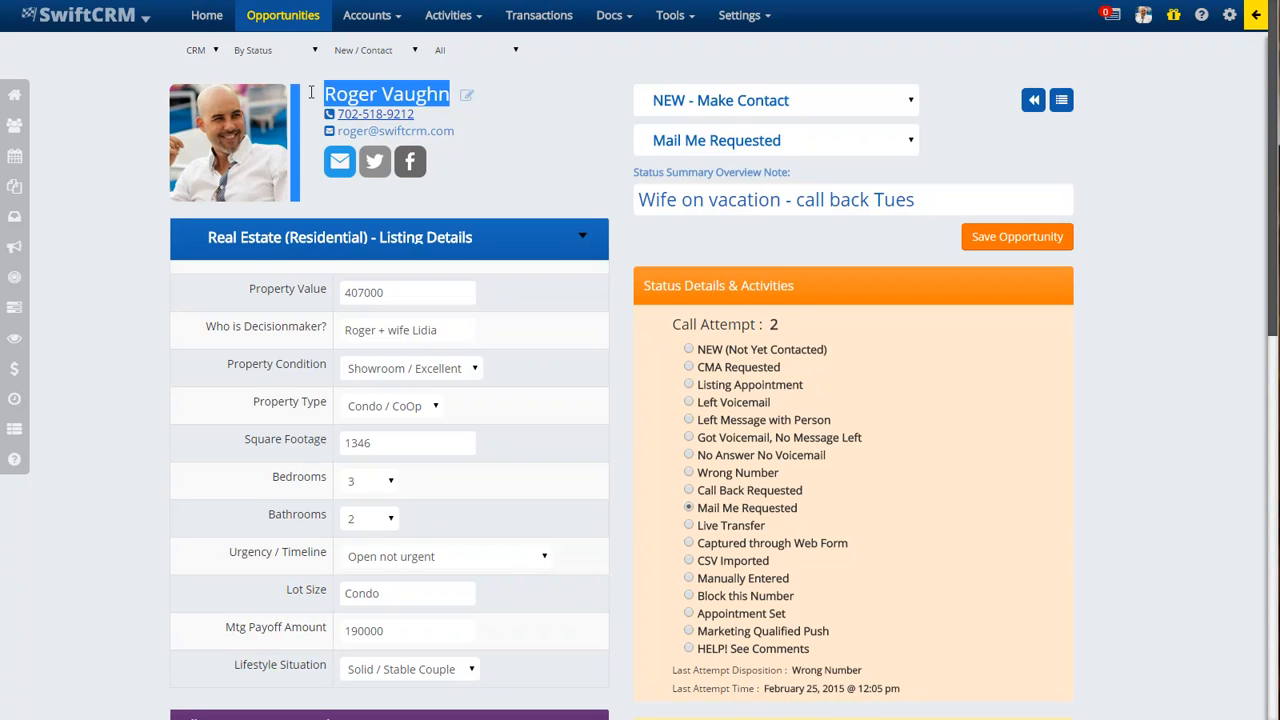
scroll(1274, 230, "down", 5)
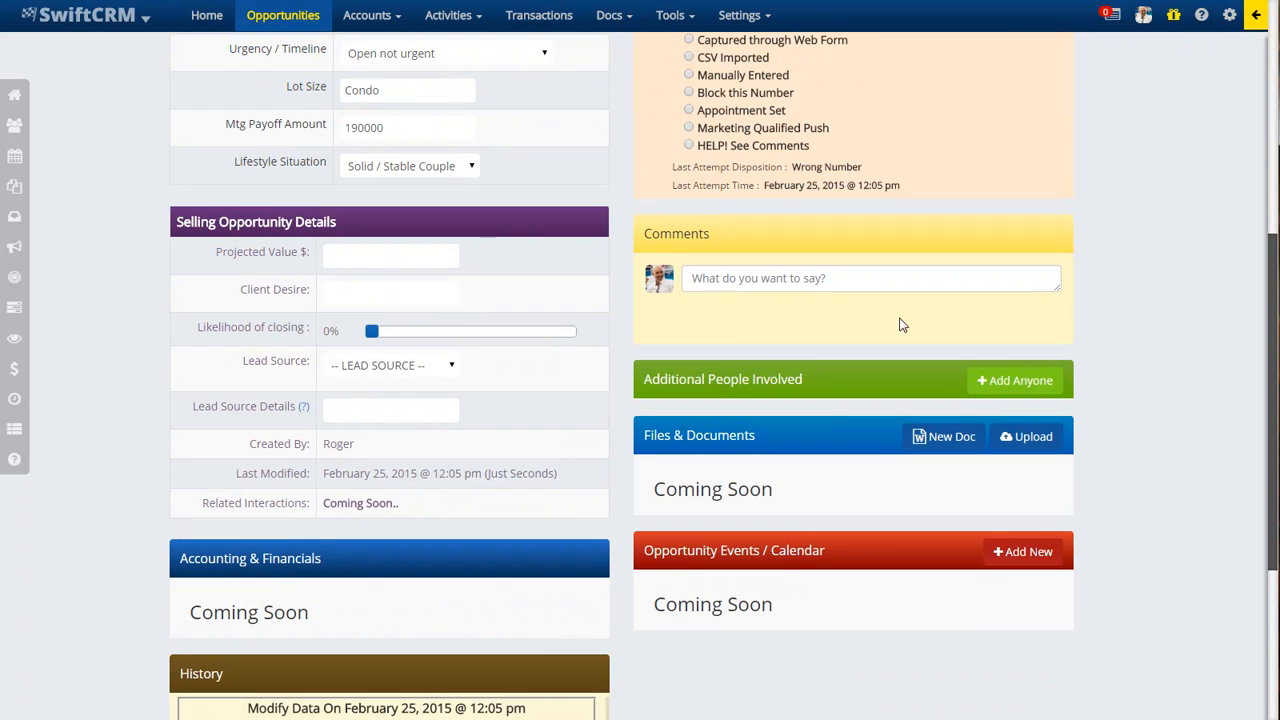
left_click(1003, 381)
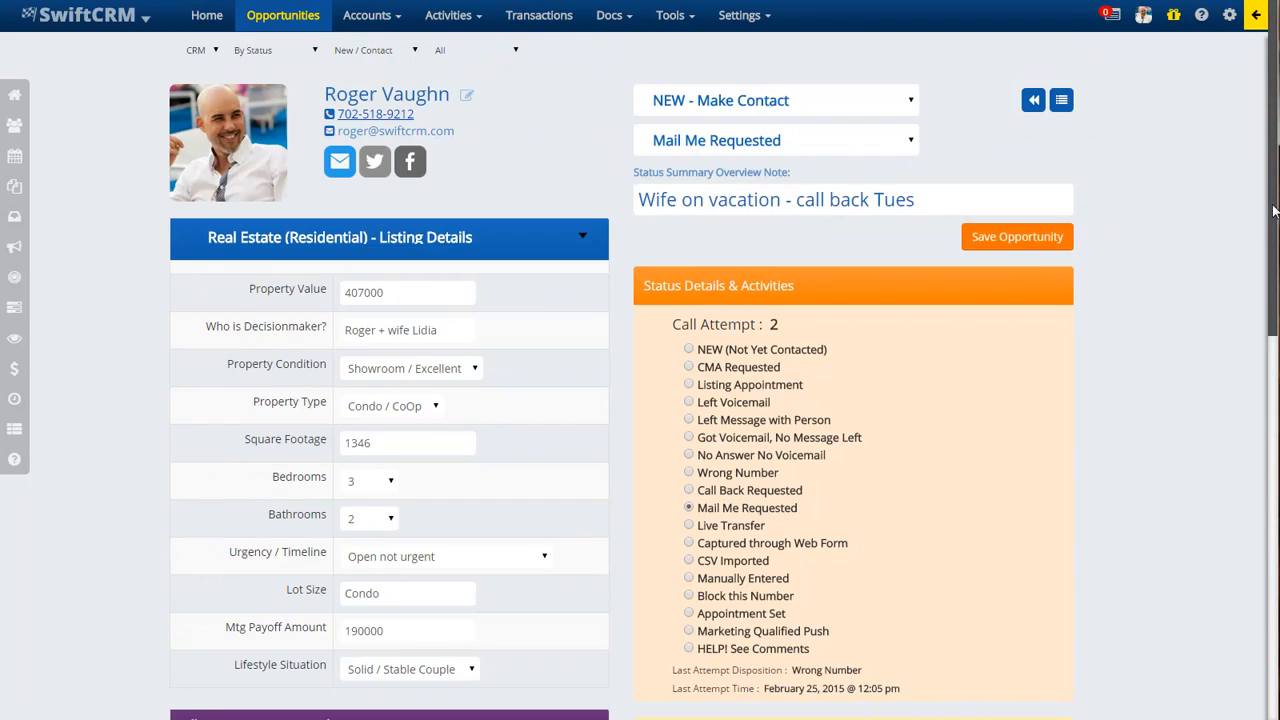
scroll(840, 340, "down", 4)
left_click(785, 276)
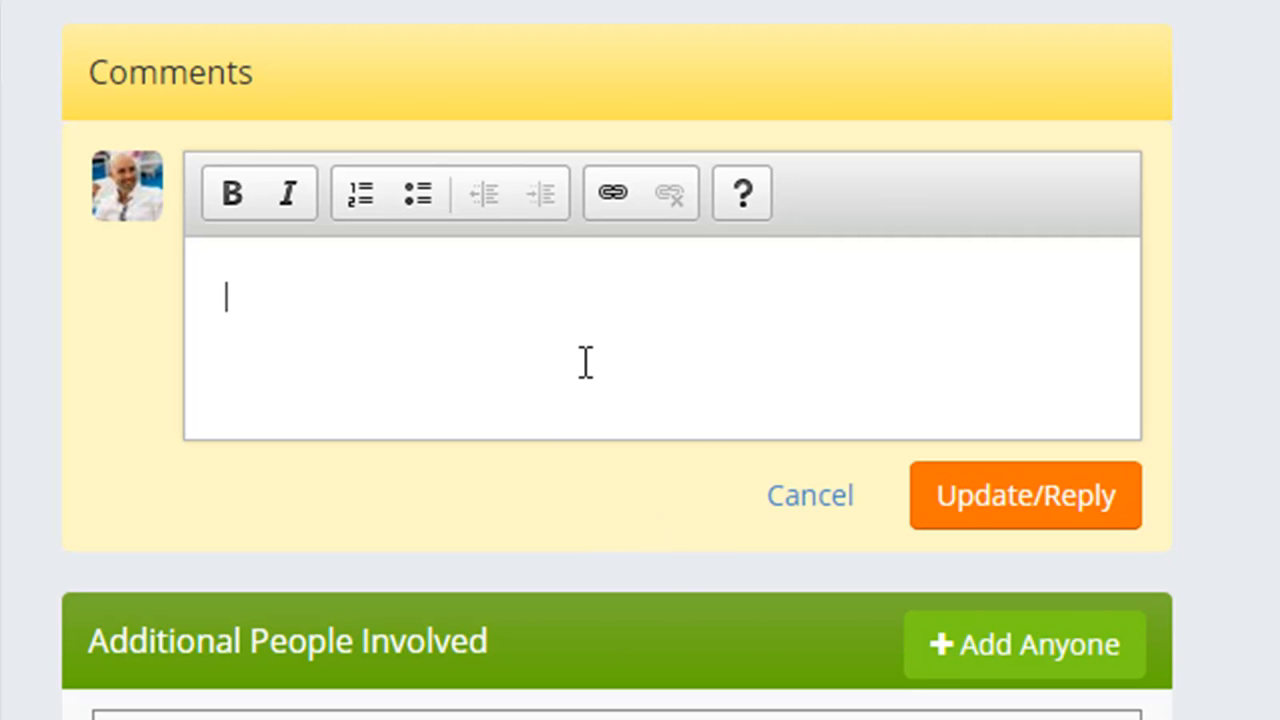
- Post 'This is a comment' to the opportunity's Comments
type("This is a comment")
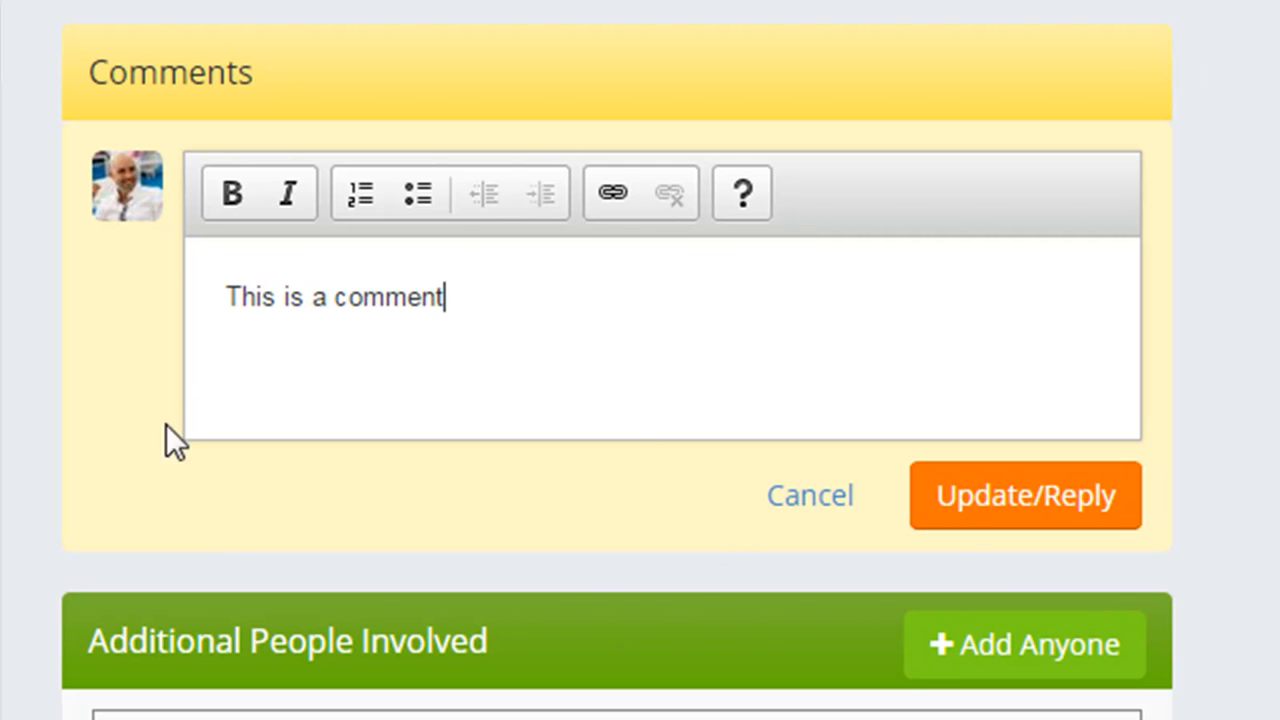
left_click(1057, 491)
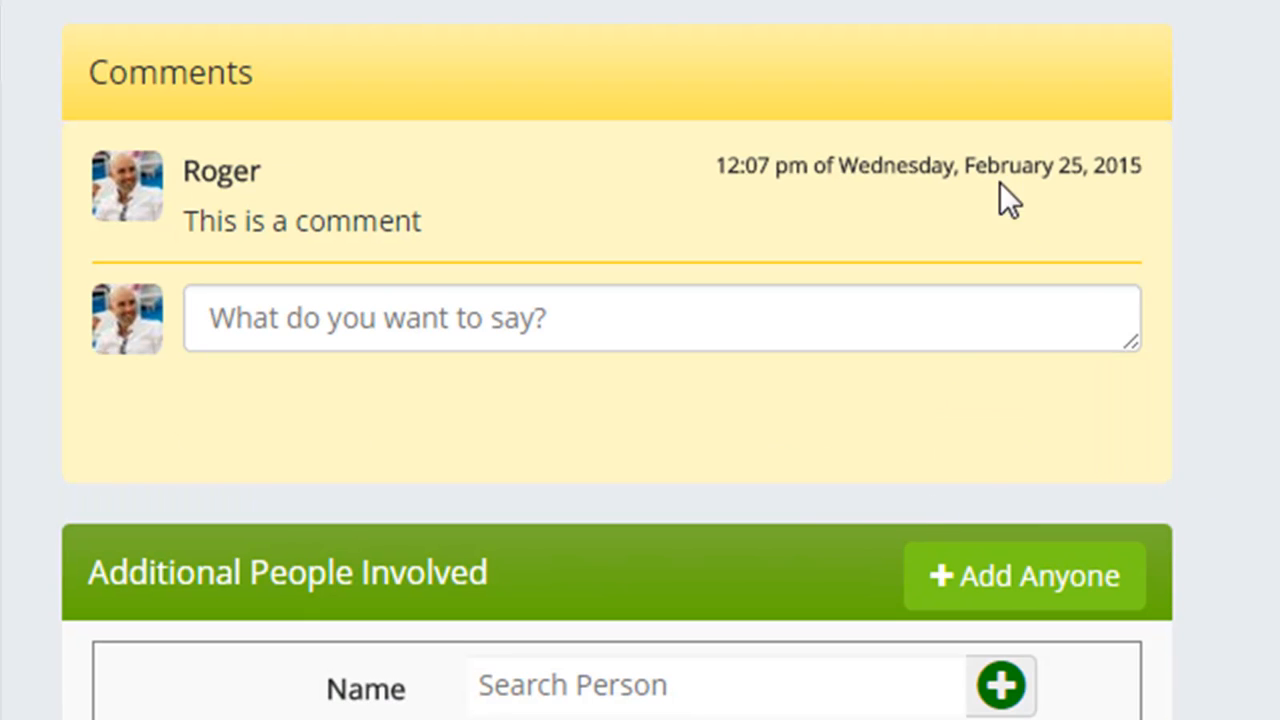
left_click_drag(693, 156, 1086, 165)
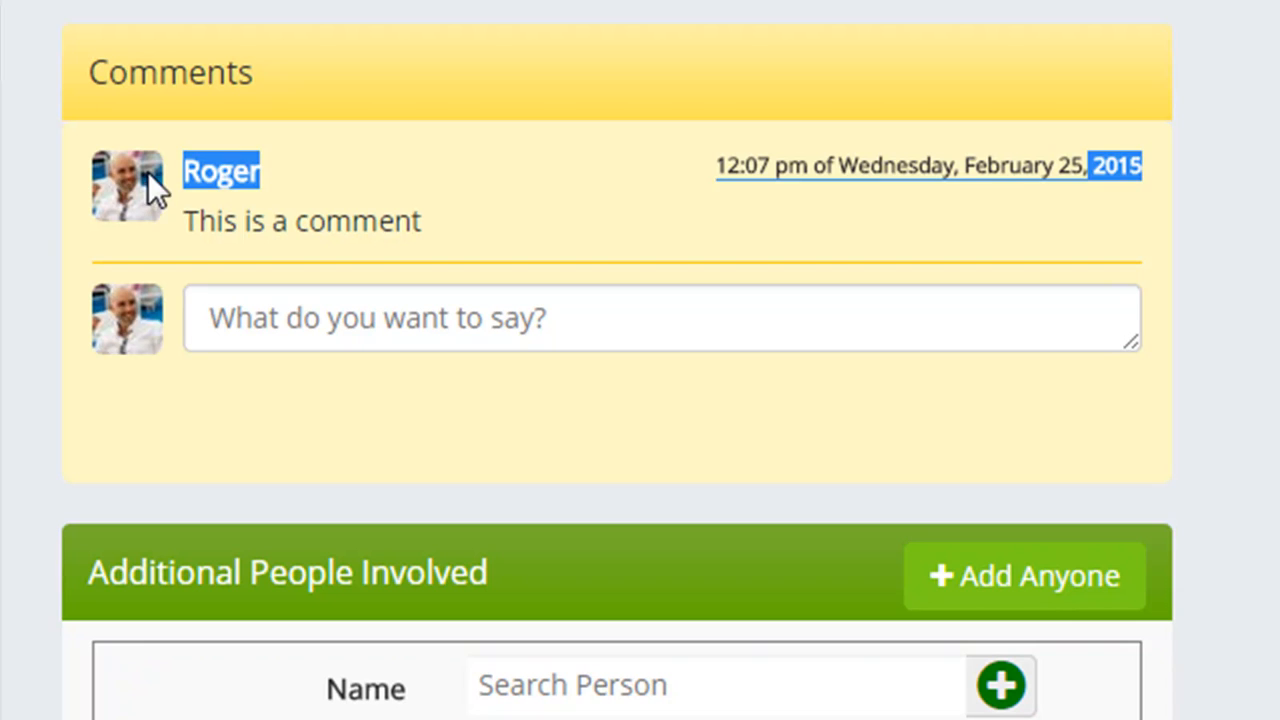
left_click(258, 215)
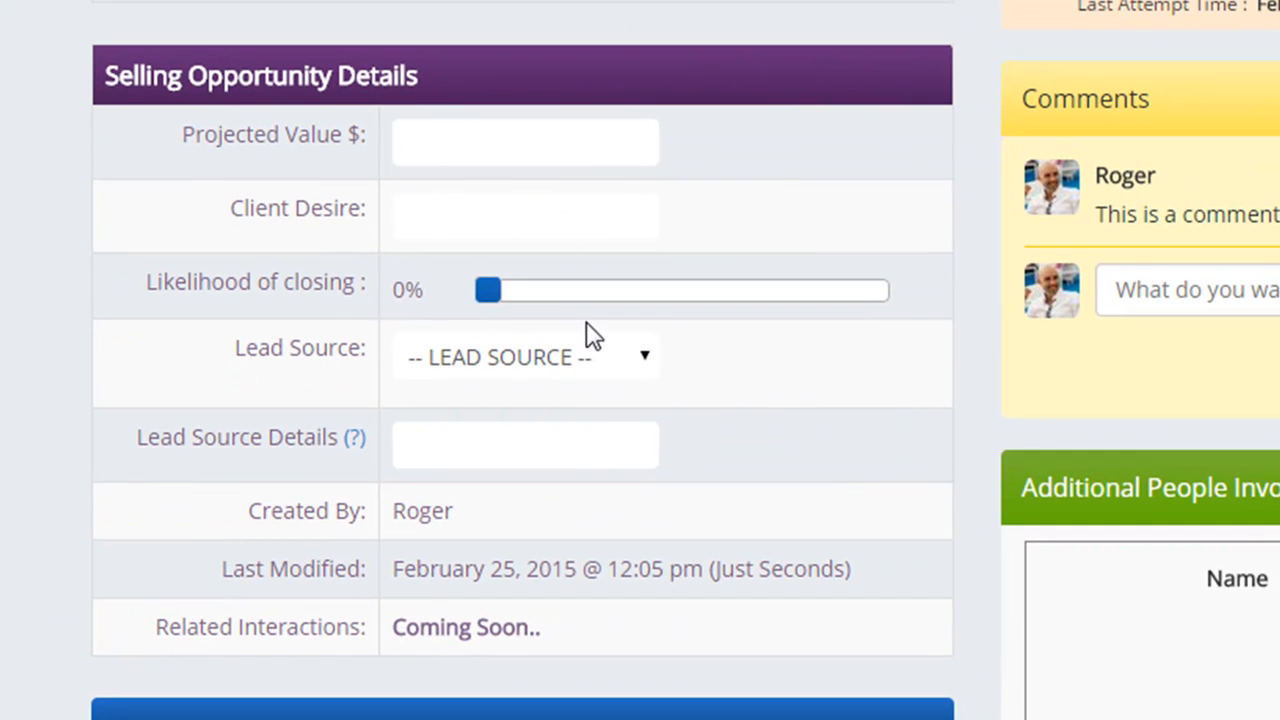
- Enter projected value 12500, client desire 'more space', and a 60% likelihood of closing
left_click(439, 96)
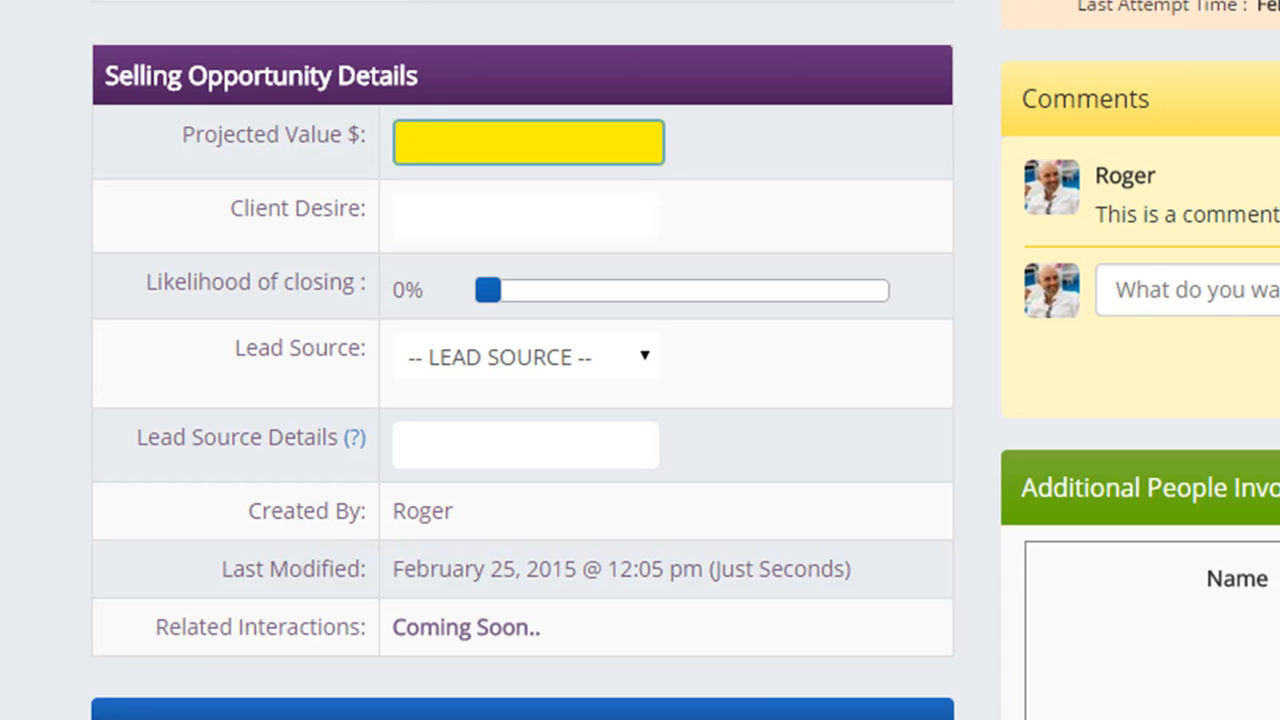
type("12500")
left_click(408, 212)
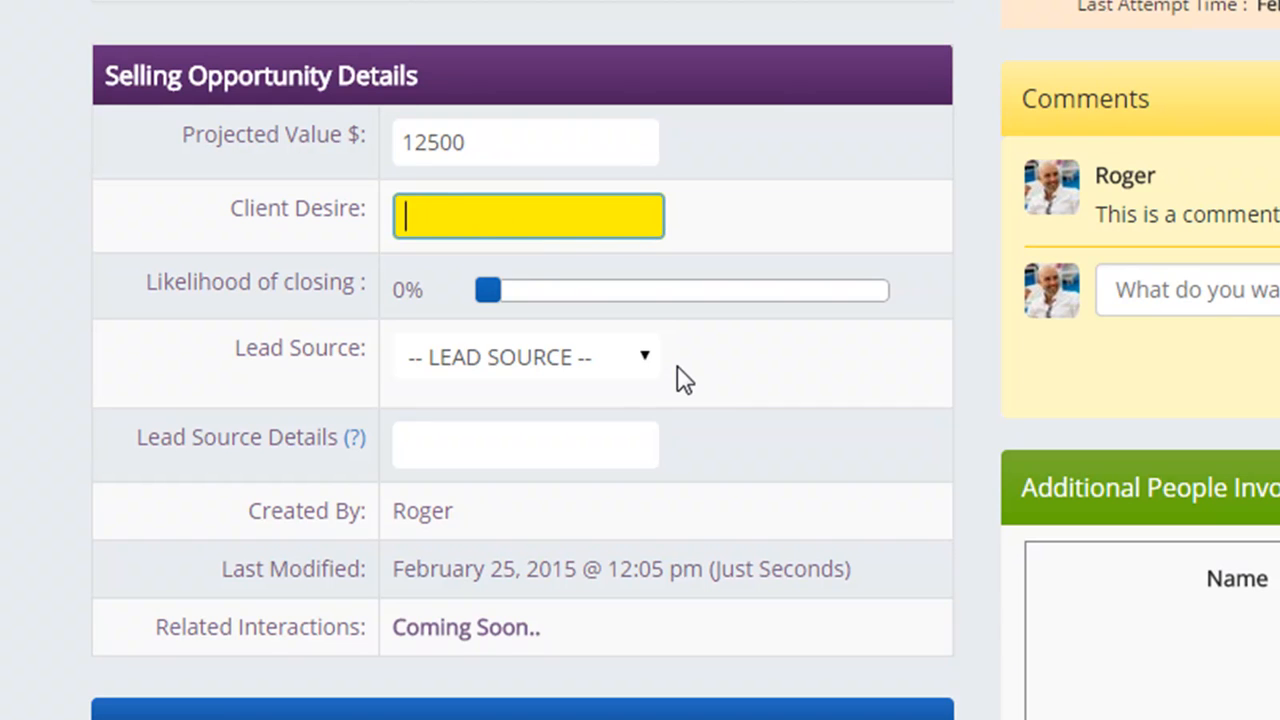
type("more space")
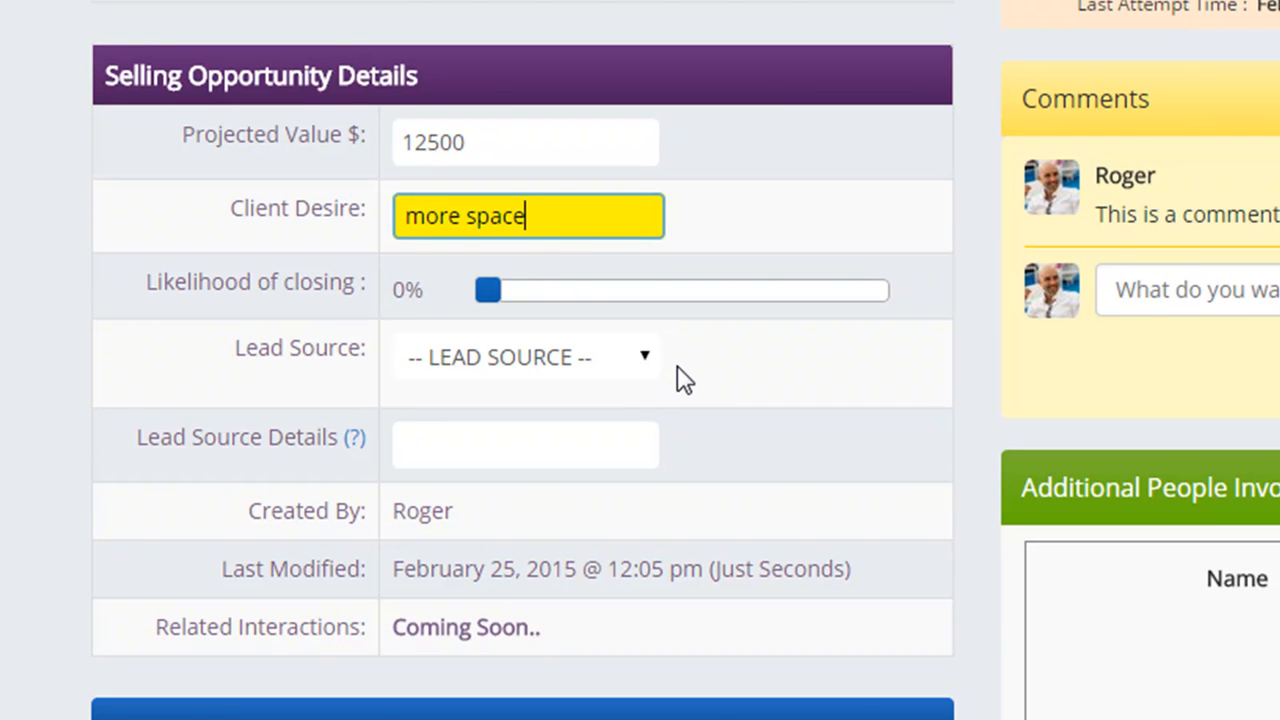
left_click_drag(489, 291, 730, 312)
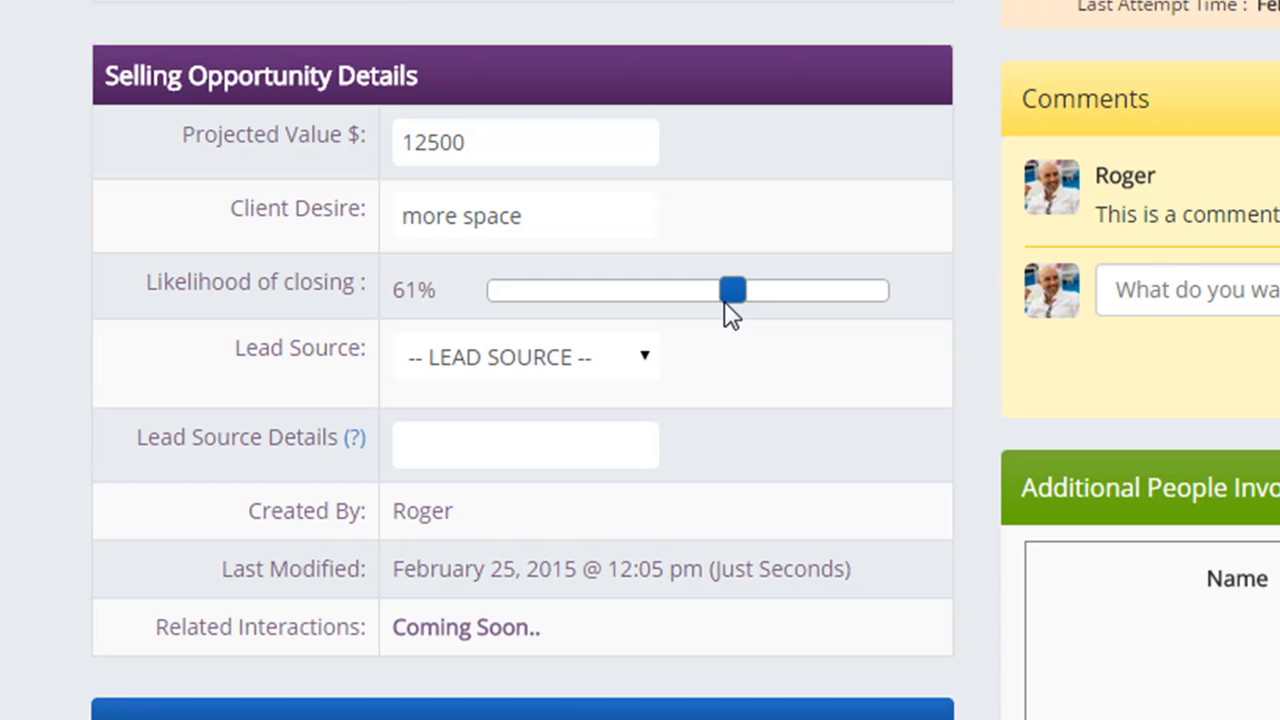
- Set the lead source to Referral and enter the referring person's name in the details
left_click(735, 291)
left_click(585, 360)
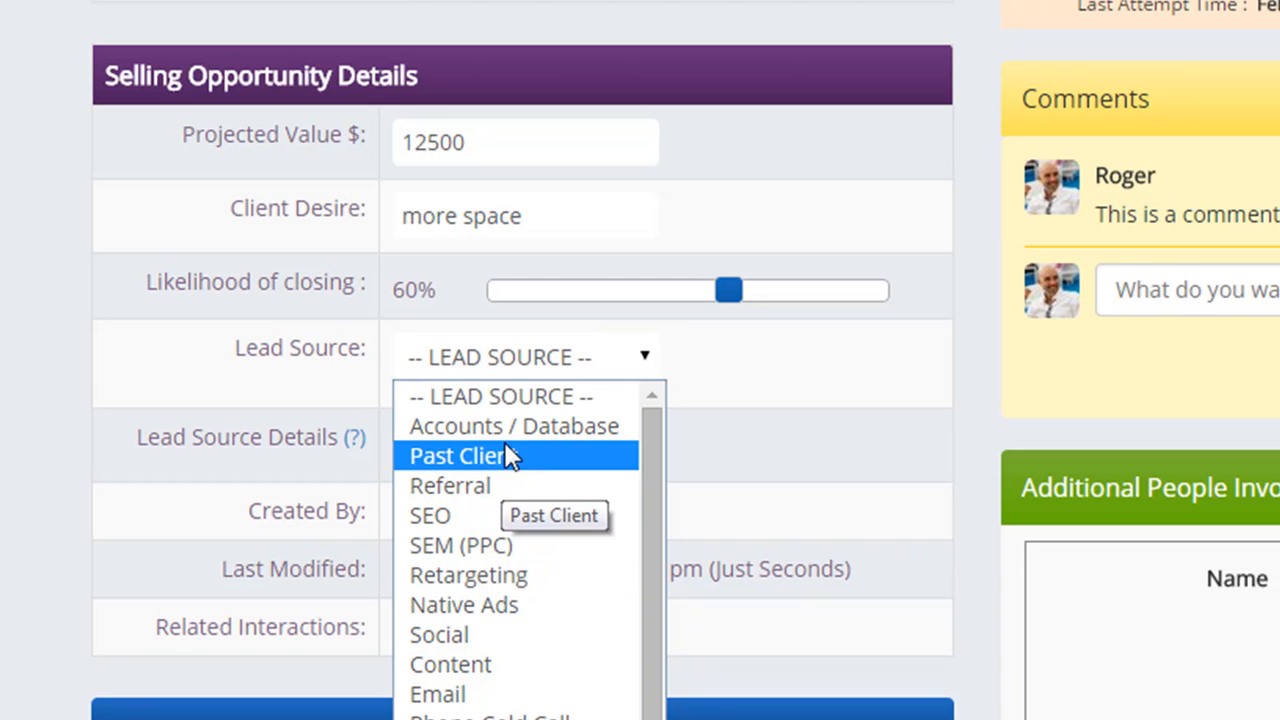
left_click(511, 485)
left_click(464, 454)
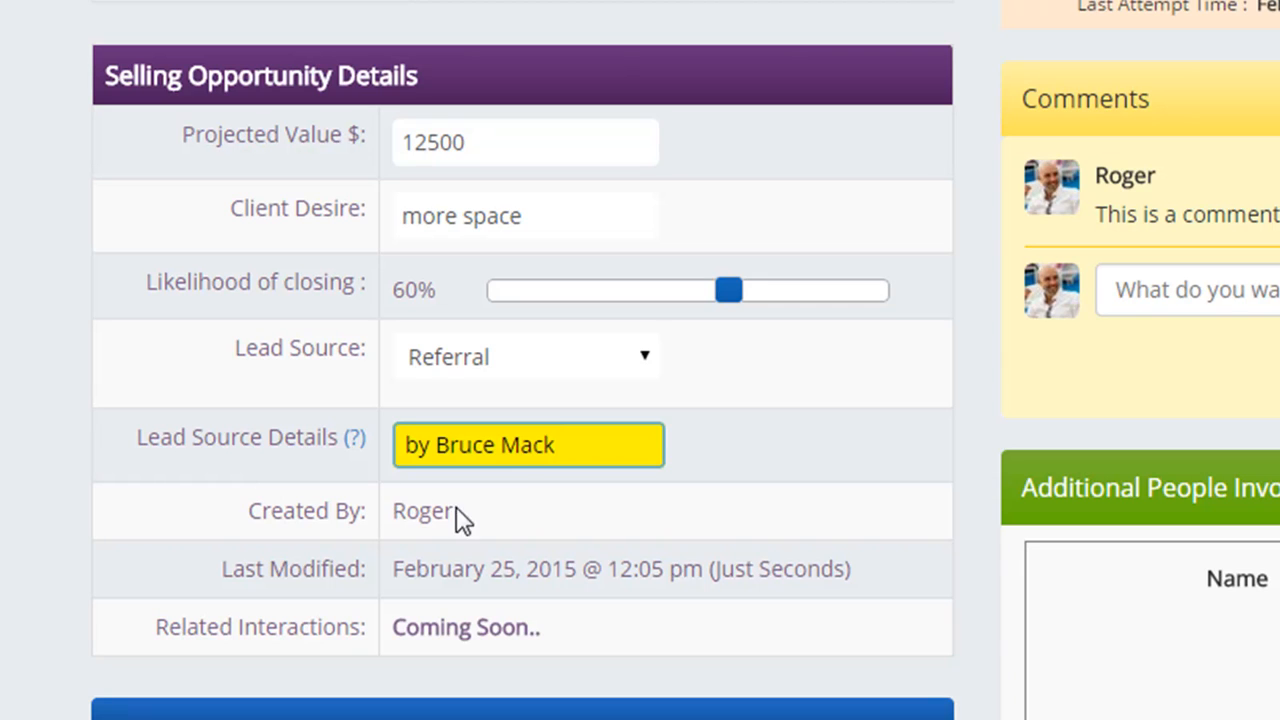
left_click_drag(455, 510, 392, 510)
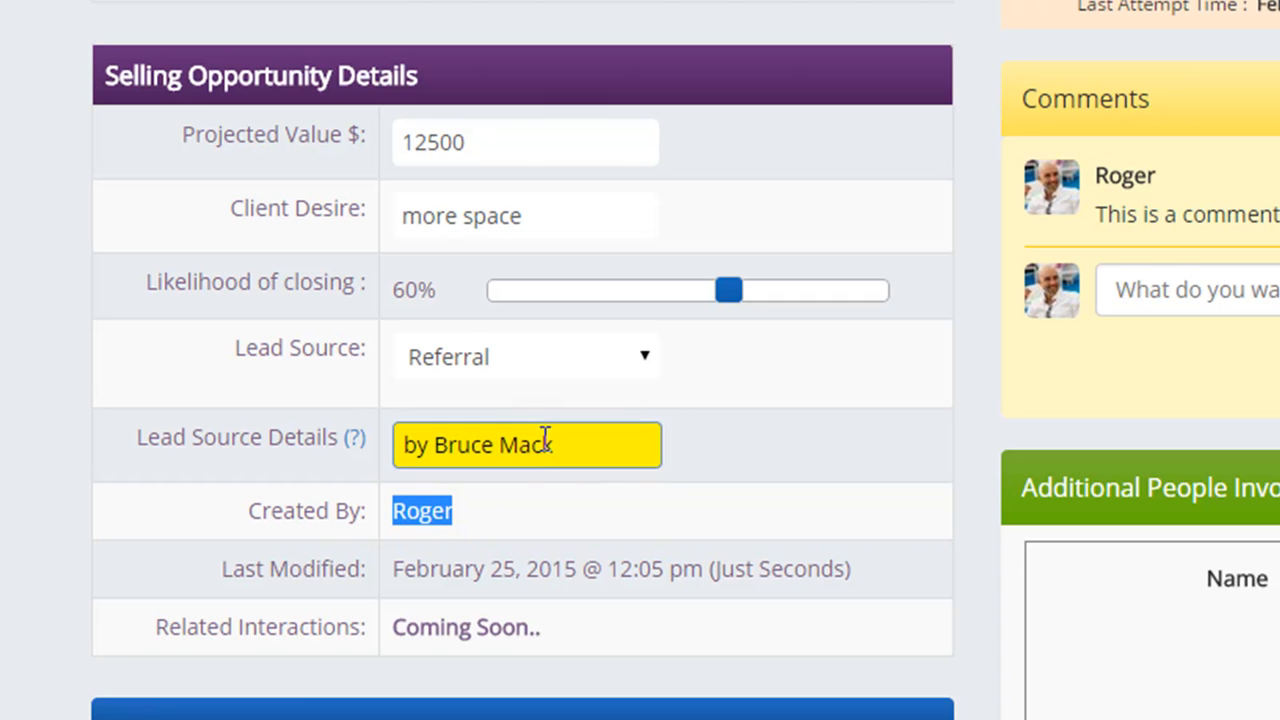
left_click(590, 356)
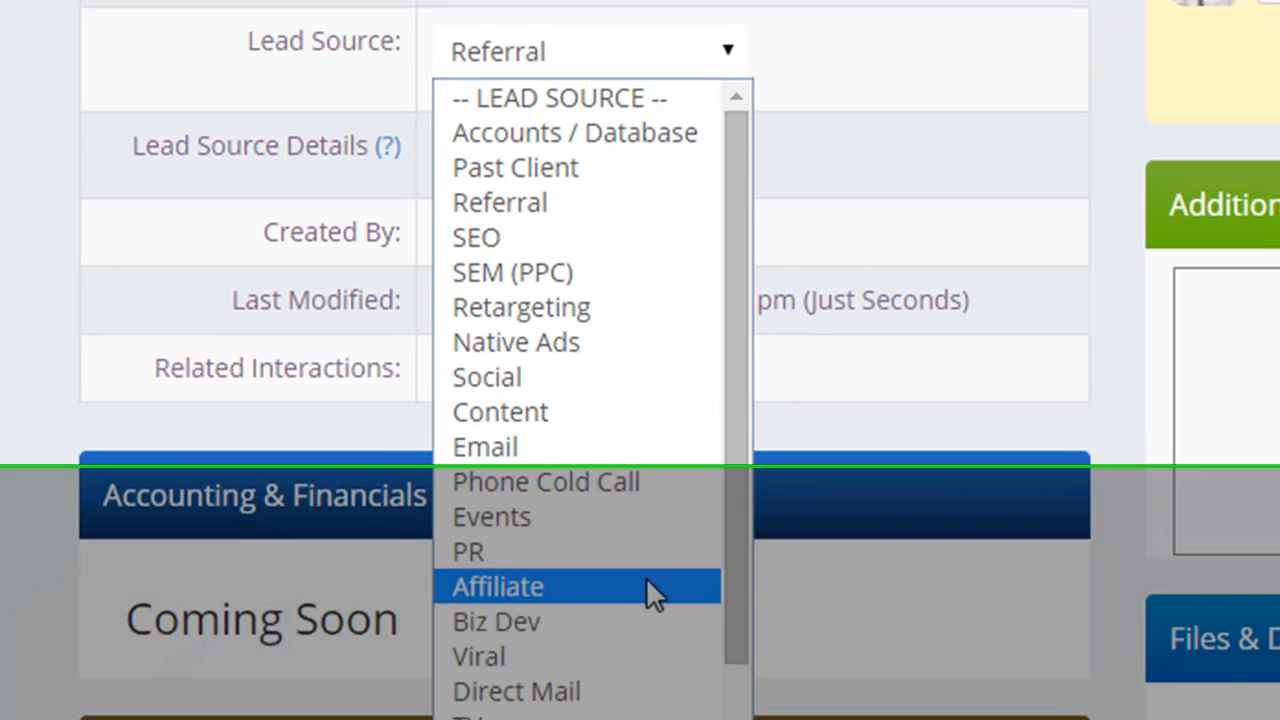
- Change the lead source to Affiliate, keeping the existing lead source details
left_click(643, 542)
left_click_drag(614, 107, 437, 107)
left_click(680, 440)
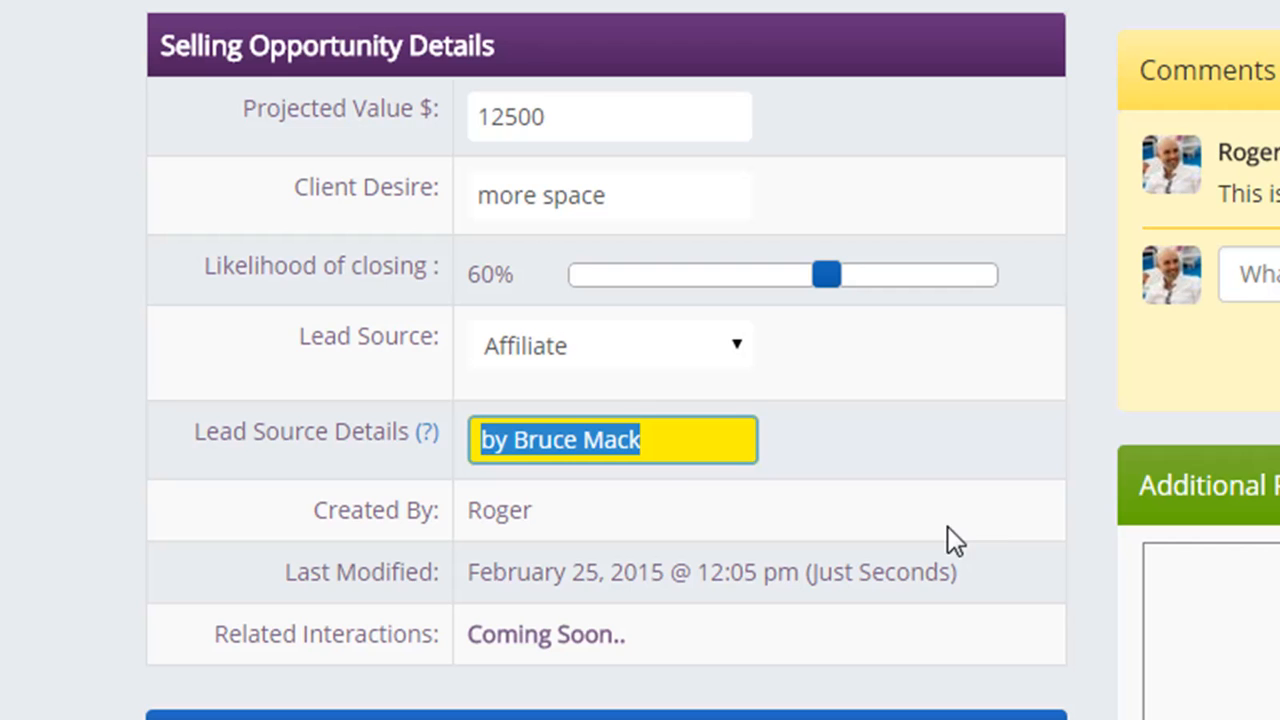
left_click(696, 441)
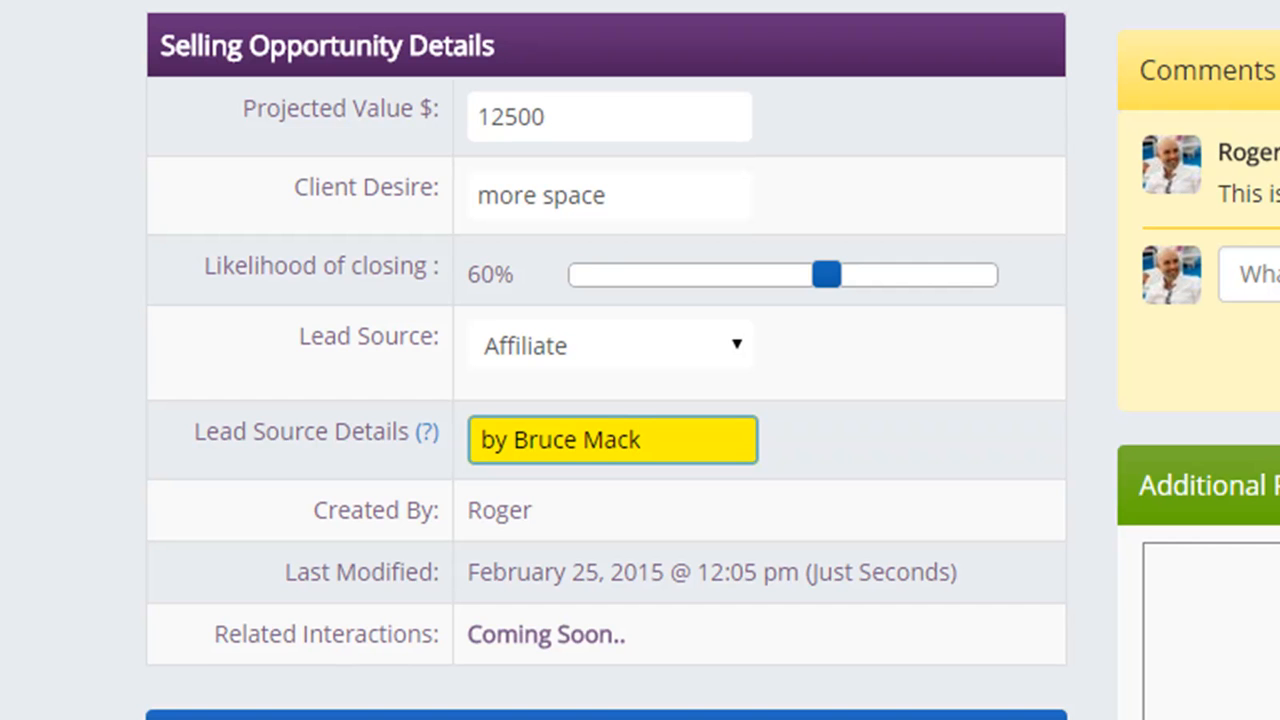
scroll(606, 400, "down", 2)
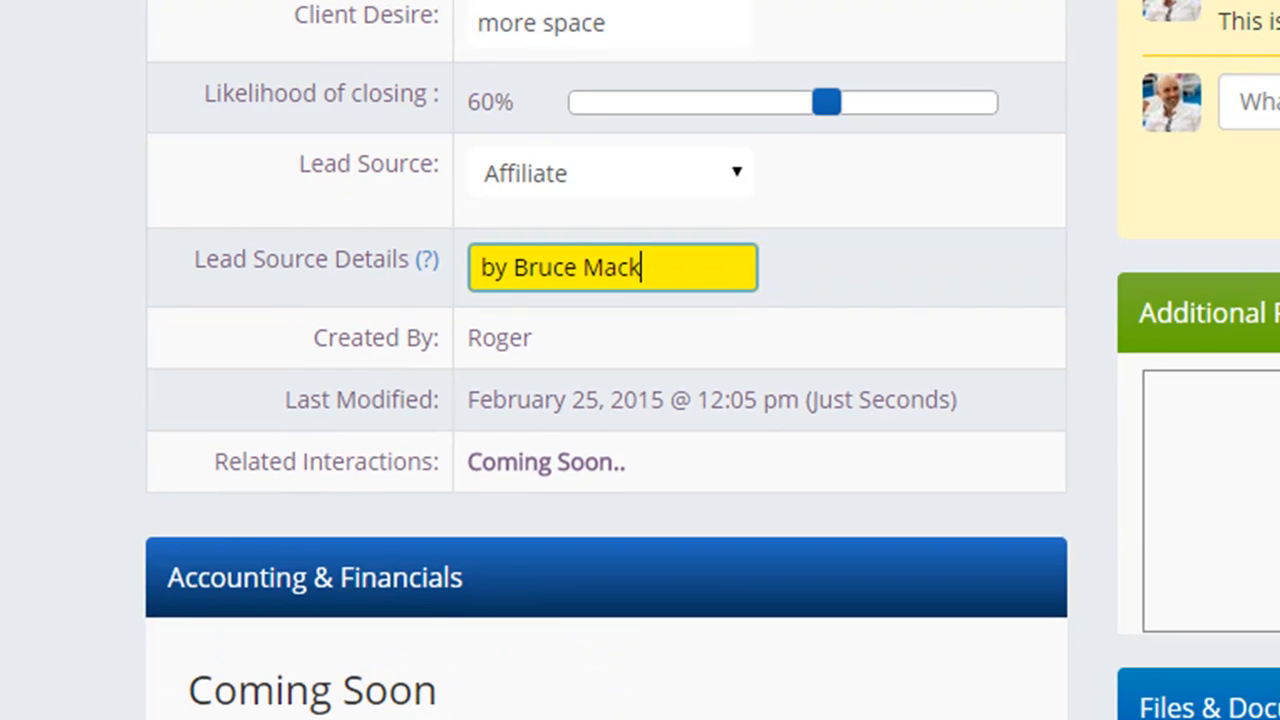
scroll(606, 400, "up", 2)
scroll(606, 400, "down", 4)
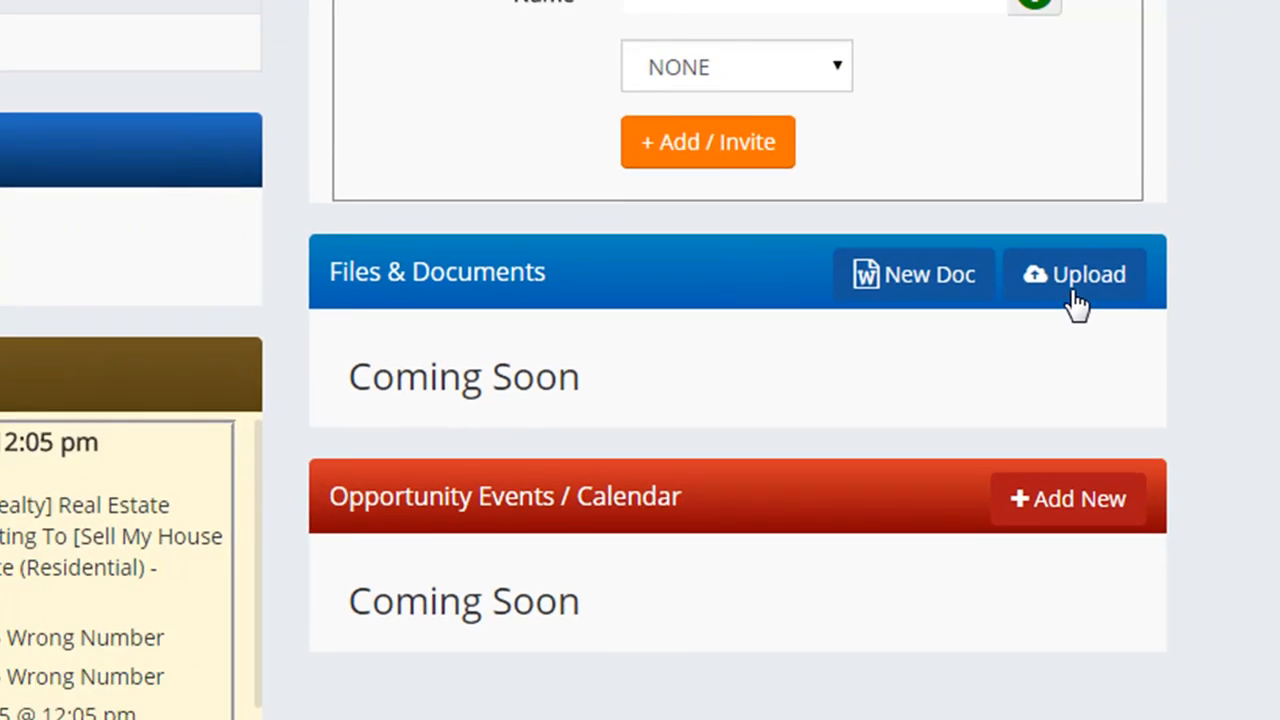
left_click(1079, 255)
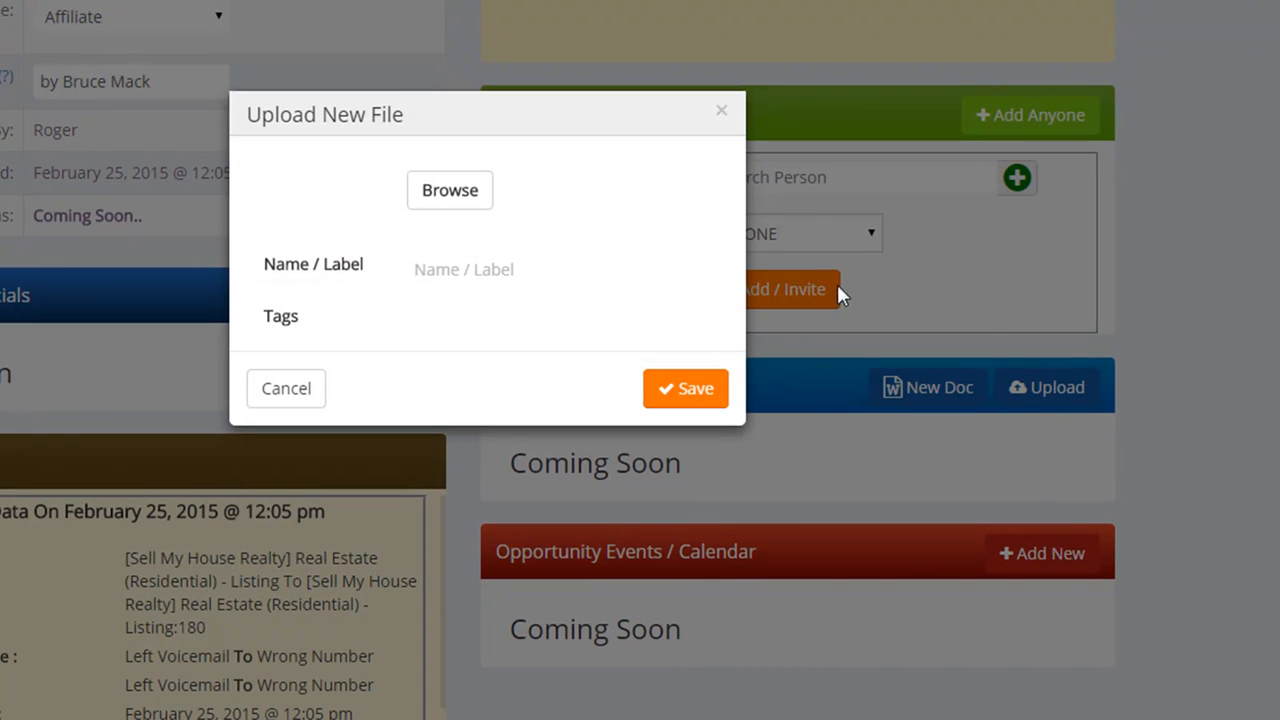
left_click(474, 269)
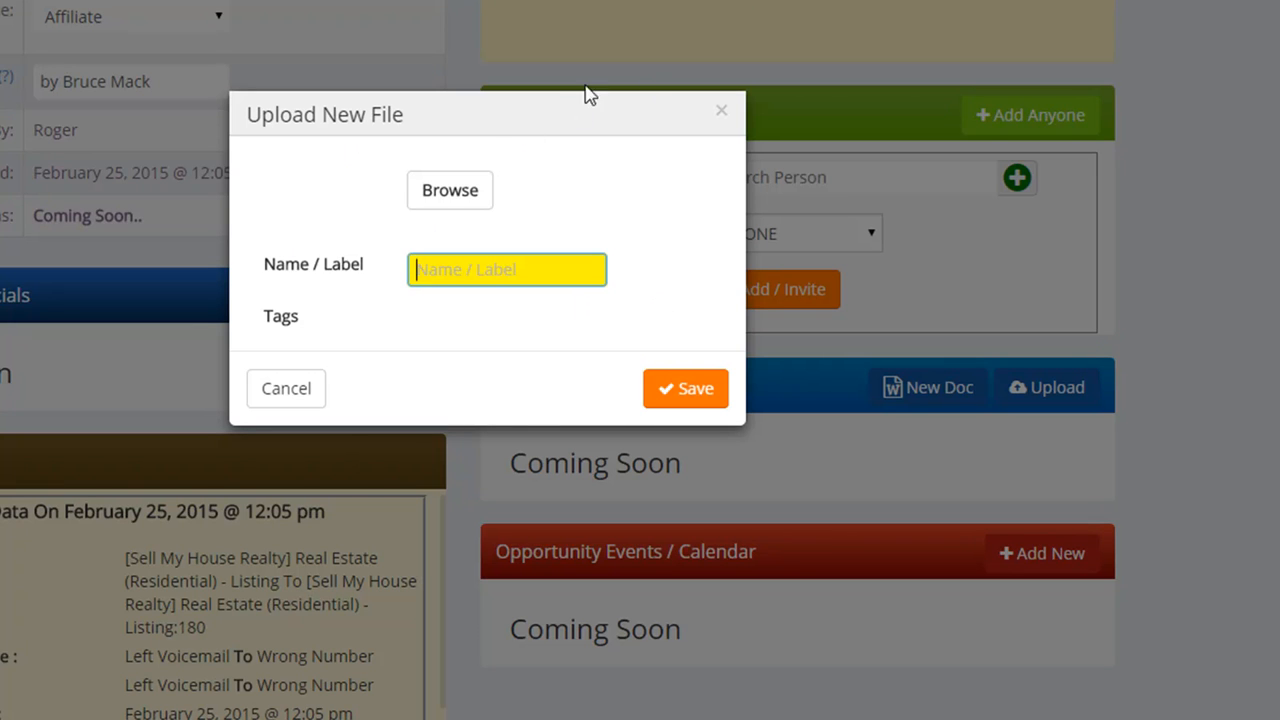
left_click(724, 112)
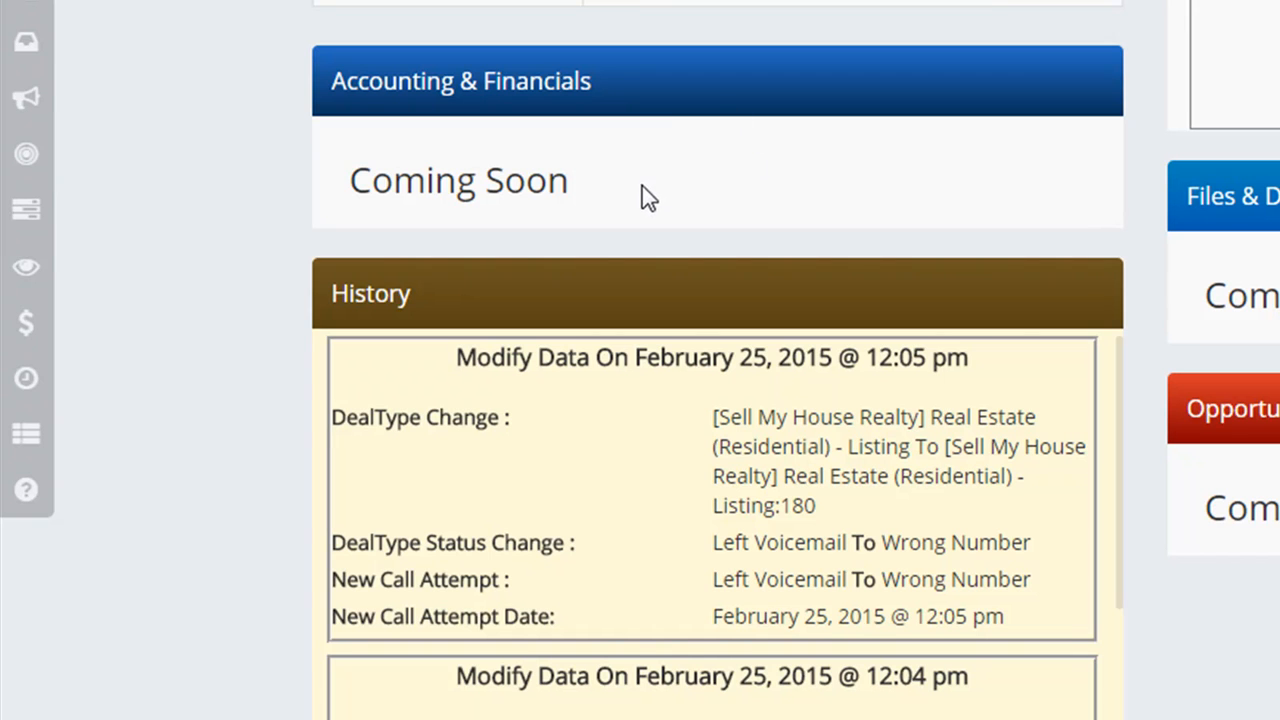
- Highlight the Accounting & Financials placeholder, the History heading and the latest history entry's heading
left_click_drag(643, 190, 340, 140)
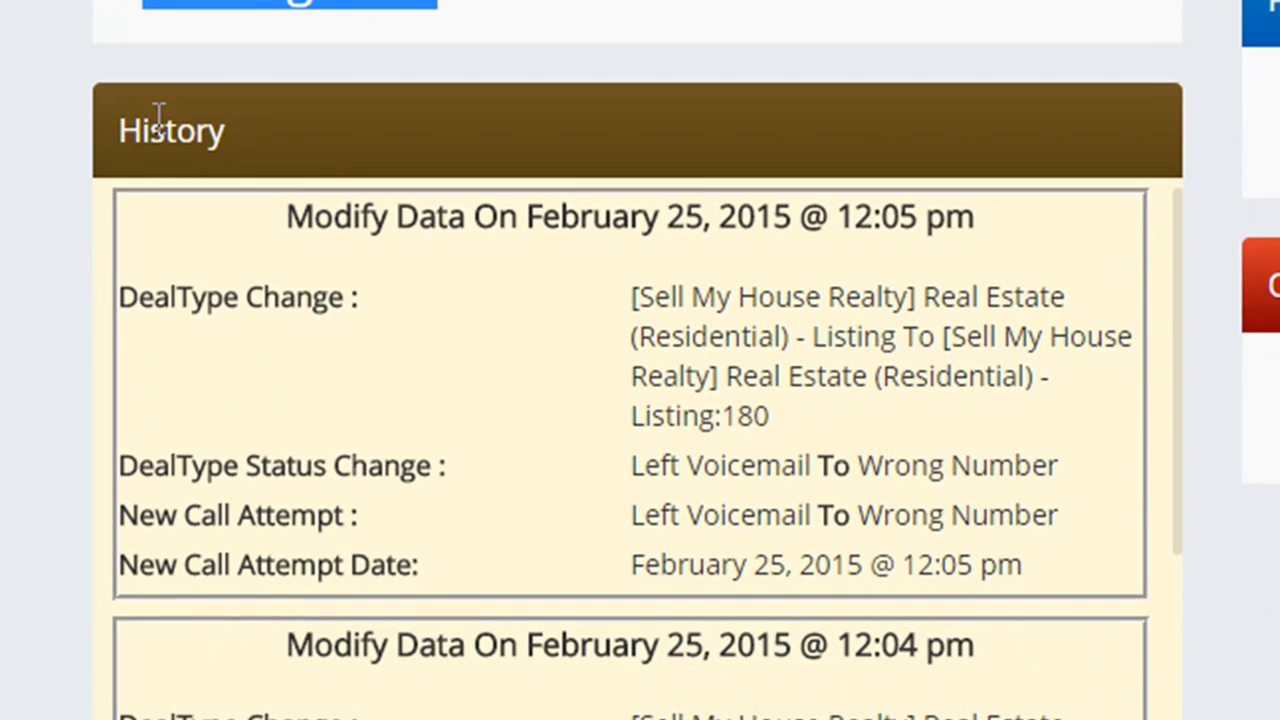
left_click_drag(232, 472, 171, 473)
left_click_drag(163, 135, 108, 134)
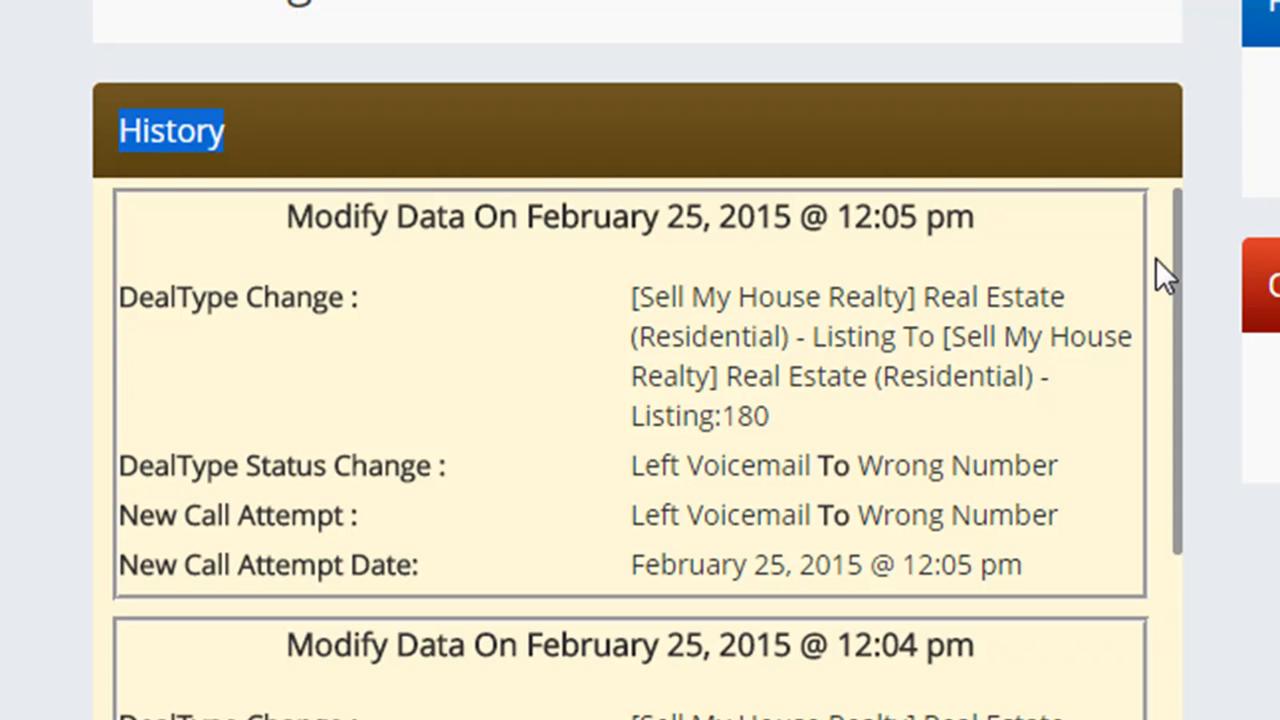
left_click(1183, 232)
triple_click(1183, 232)
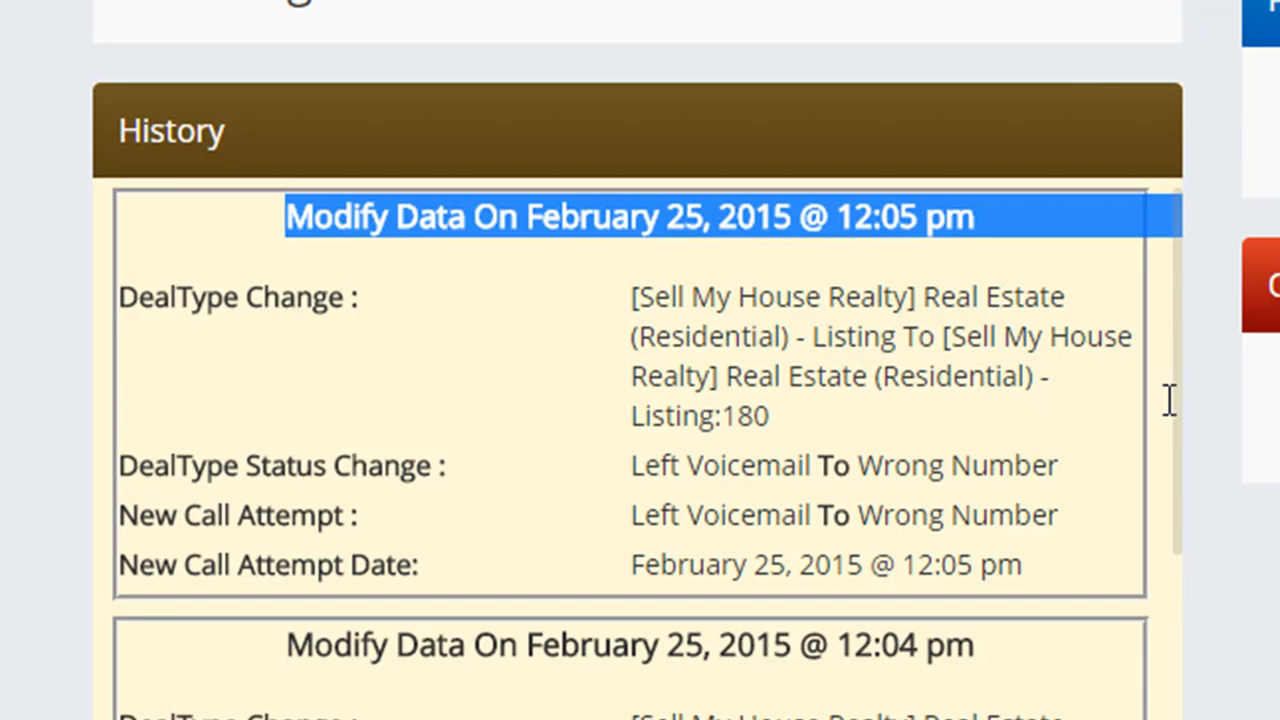
- Review the latest entry's DealType and call status change to Wrong Number with its attempt date, then open the stage list
left_click_drag(1179, 458, 1164, 268)
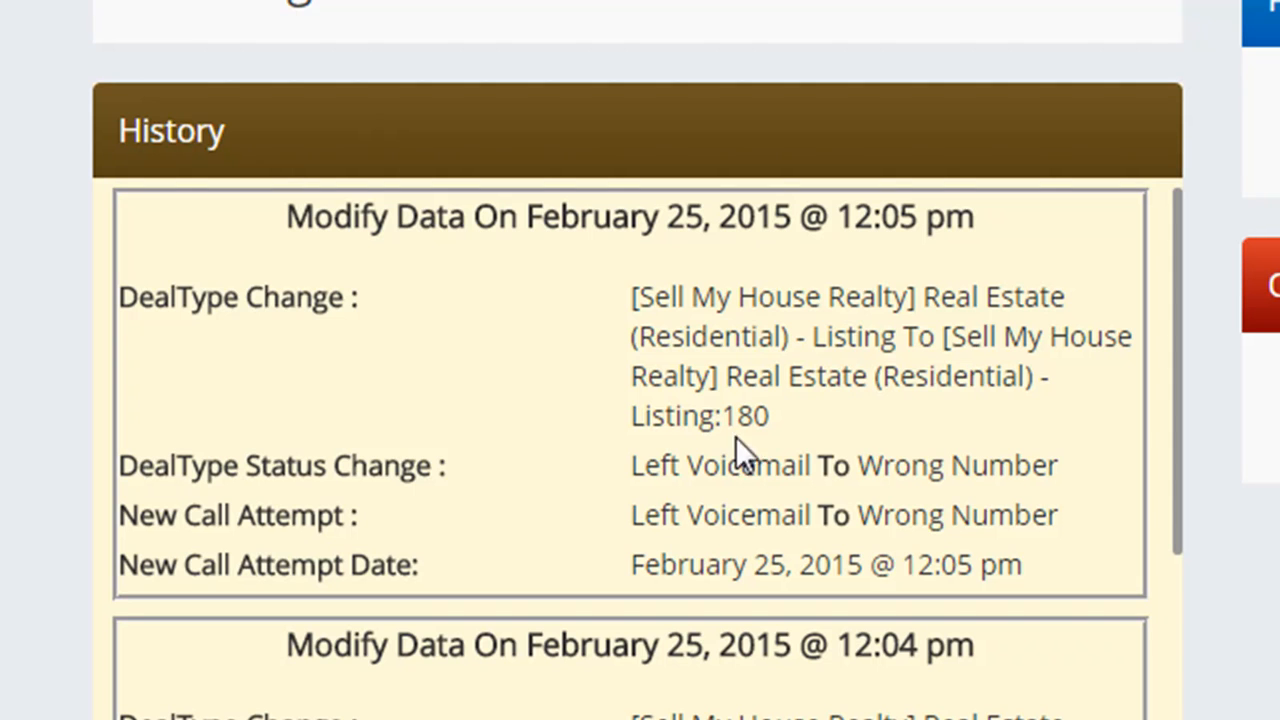
left_click_drag(525, 466, 157, 493)
left_click(770, 474)
left_click_drag(789, 467, 622, 467)
left_click_drag(1038, 467, 941, 466)
left_click_drag(525, 487, 477, 487)
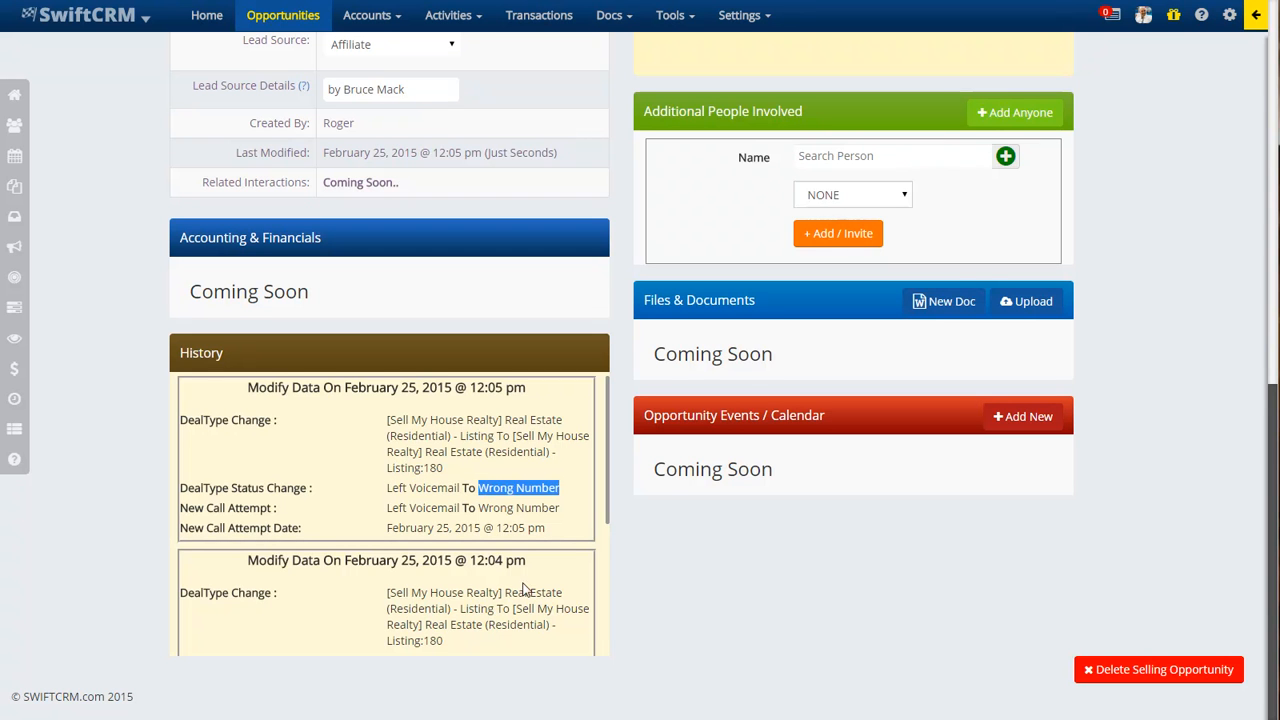
left_click_drag(546, 528, 396, 528)
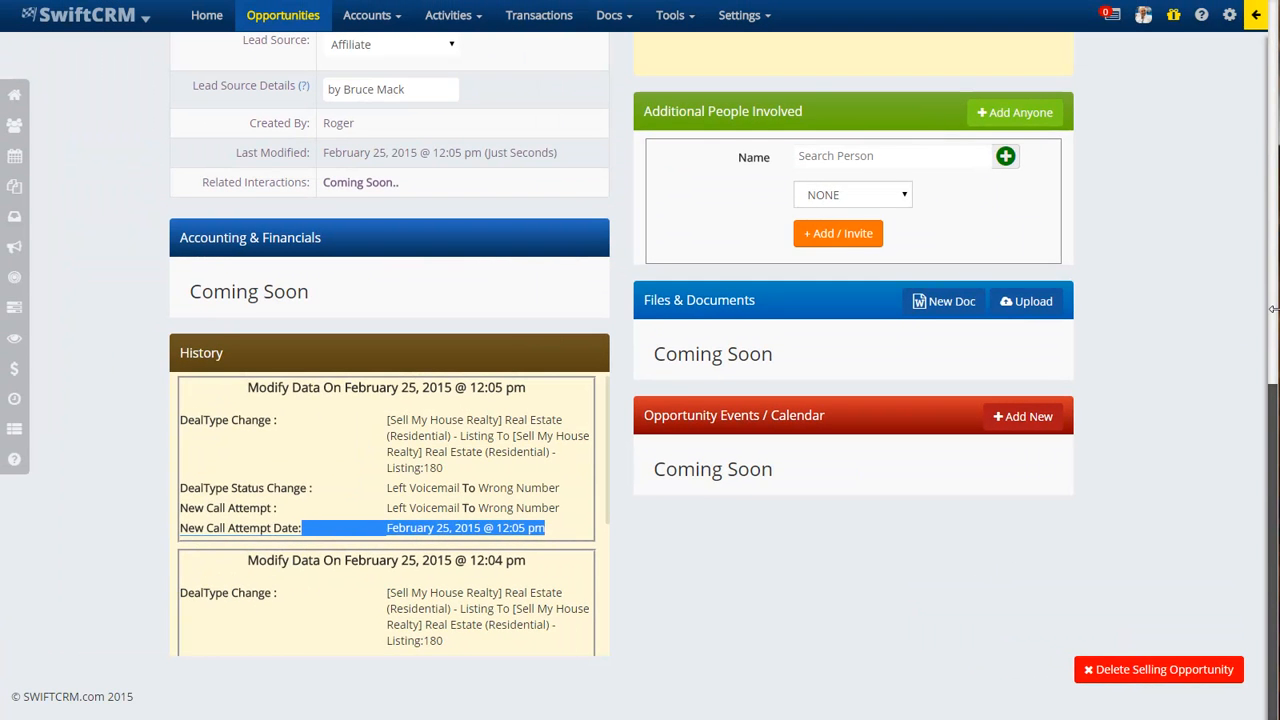
scroll(1272, 314, "up", 10)
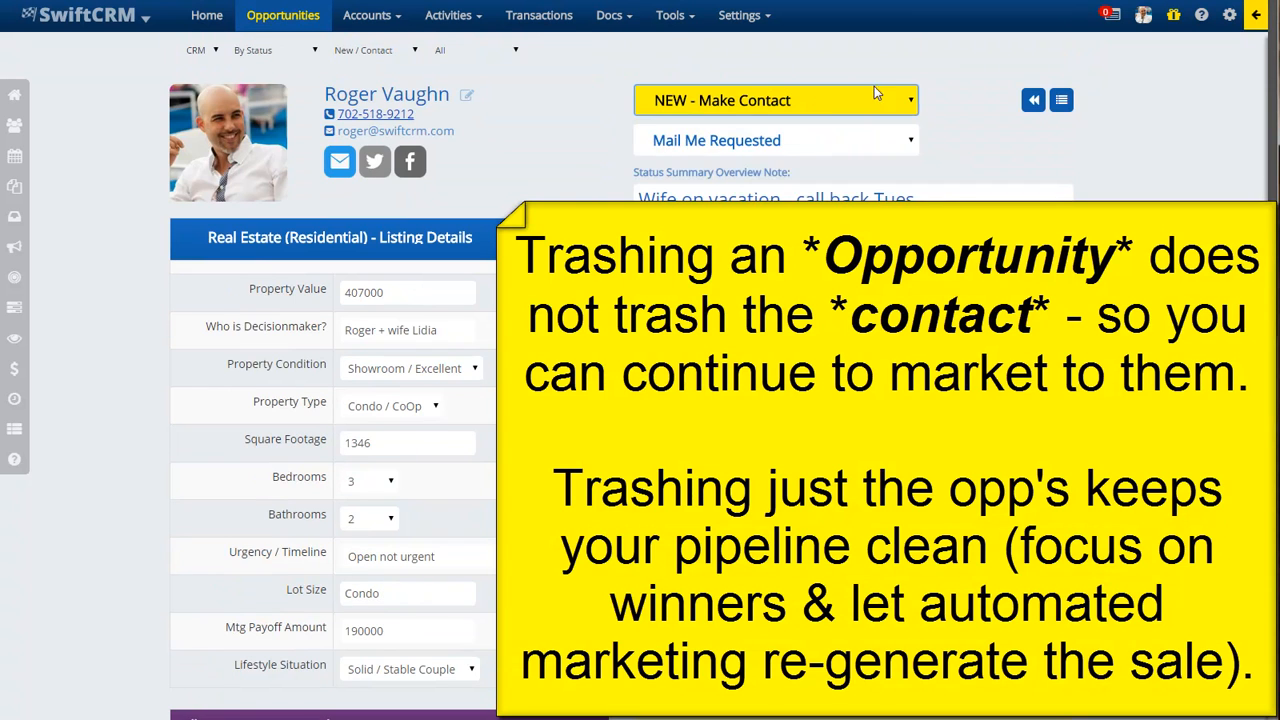
left_click(810, 100)
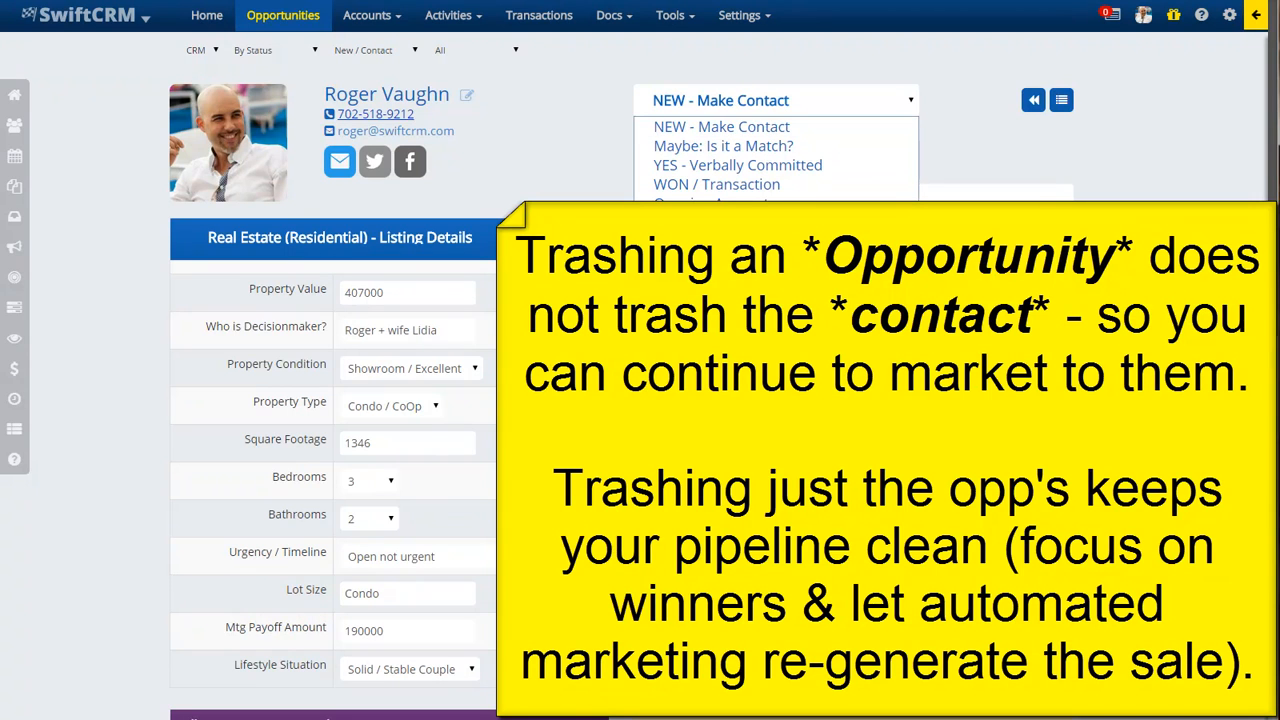
- Close and reopen the stage list, then scroll the page, leaving the stage at NEW - Make Contact
mouse_move(1274, 180)
left_mouse_down()
mouse_move(1274, 350)
mouse_move(1256, 178)
left_mouse_up()
left_click(811, 104)
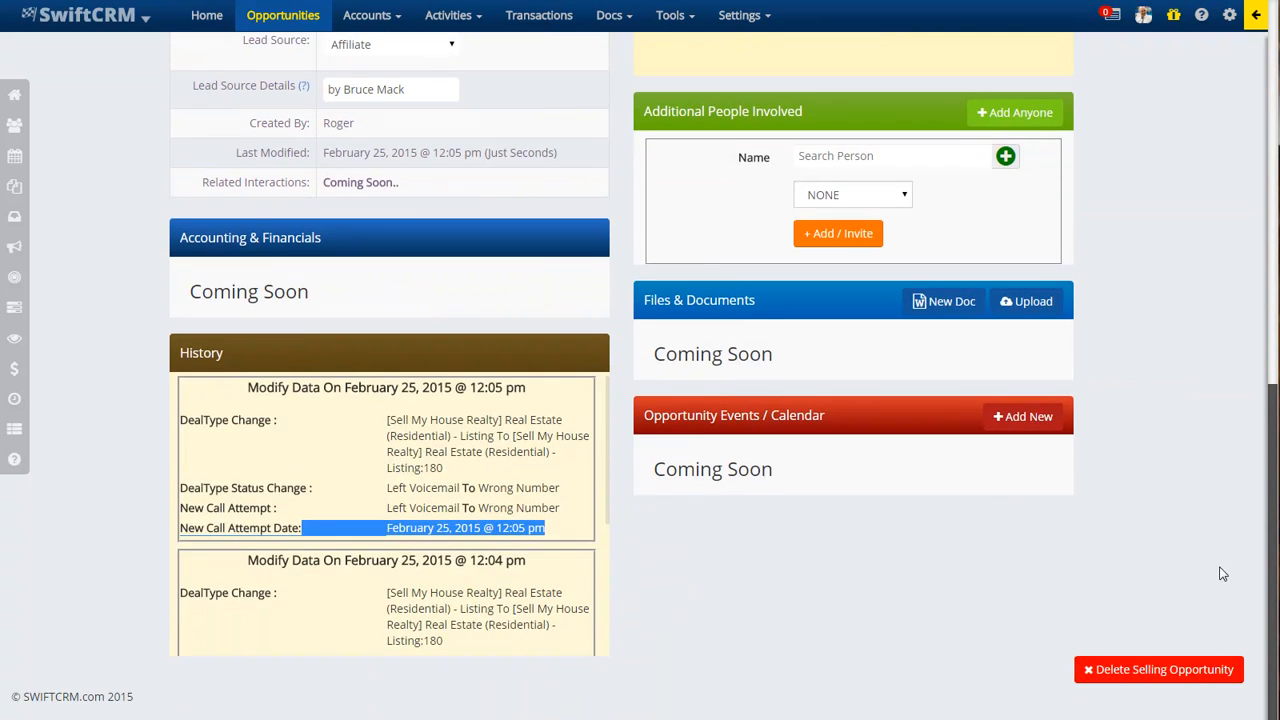
left_click_drag(1222, 574, 1217, 106)
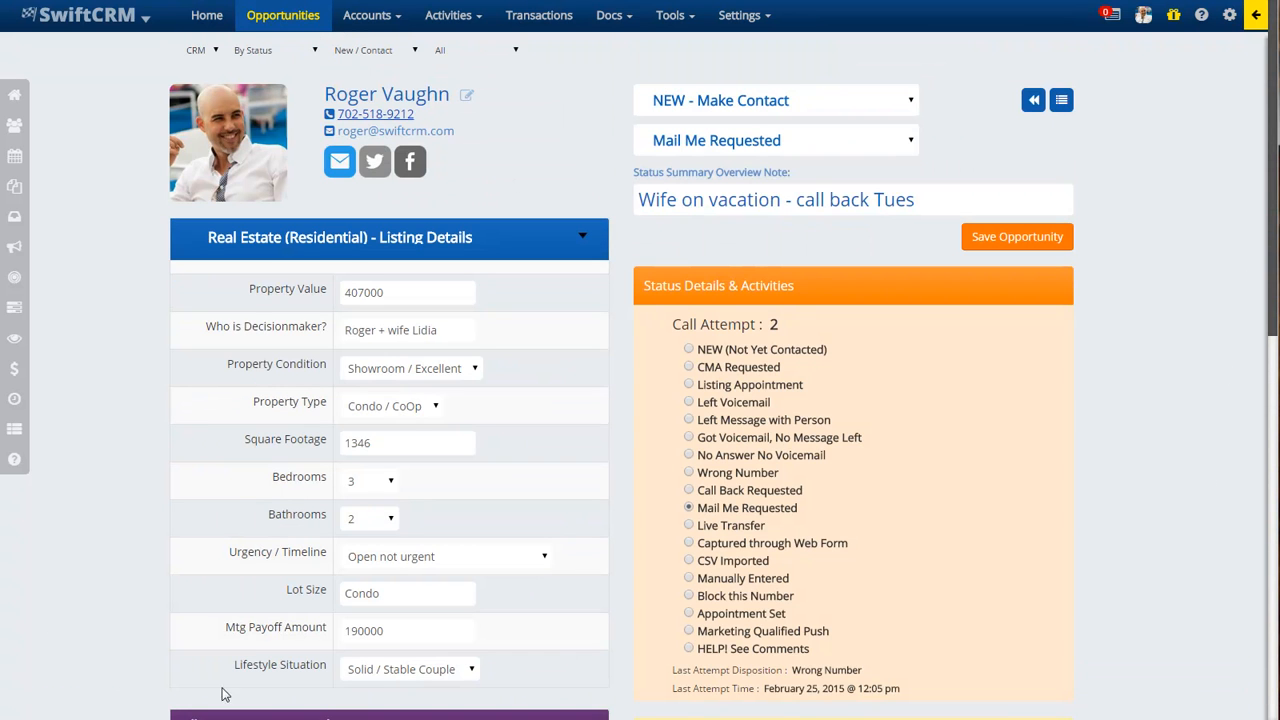